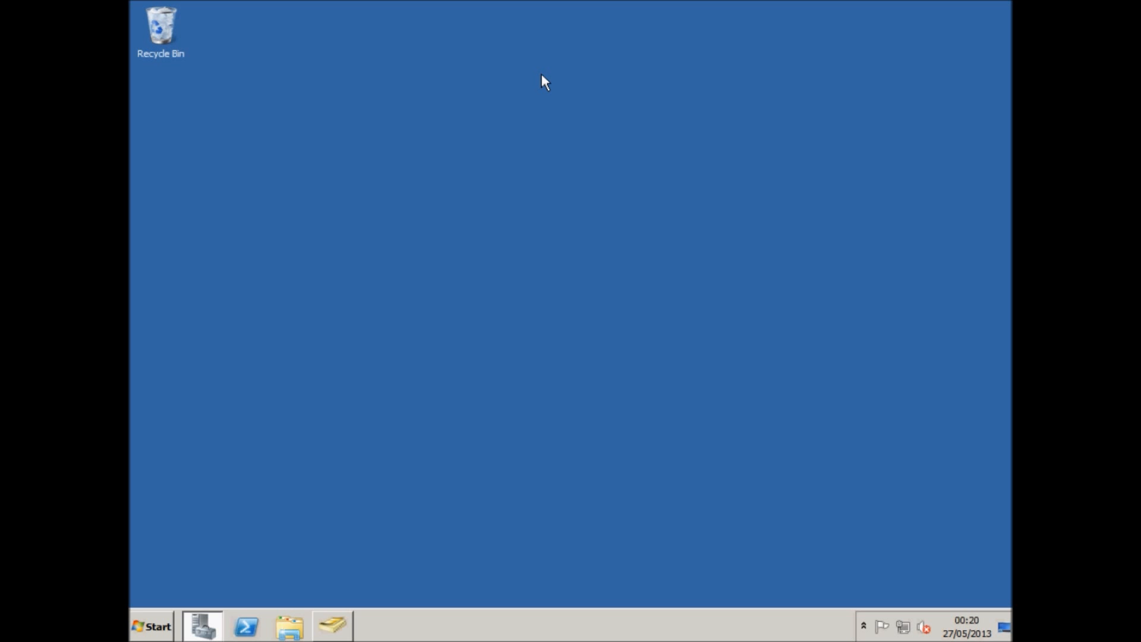
Open Active Directory Users and Computers from the Administrative Tools programs.
{"action": "left_click", "coordinate": [154, 624]}
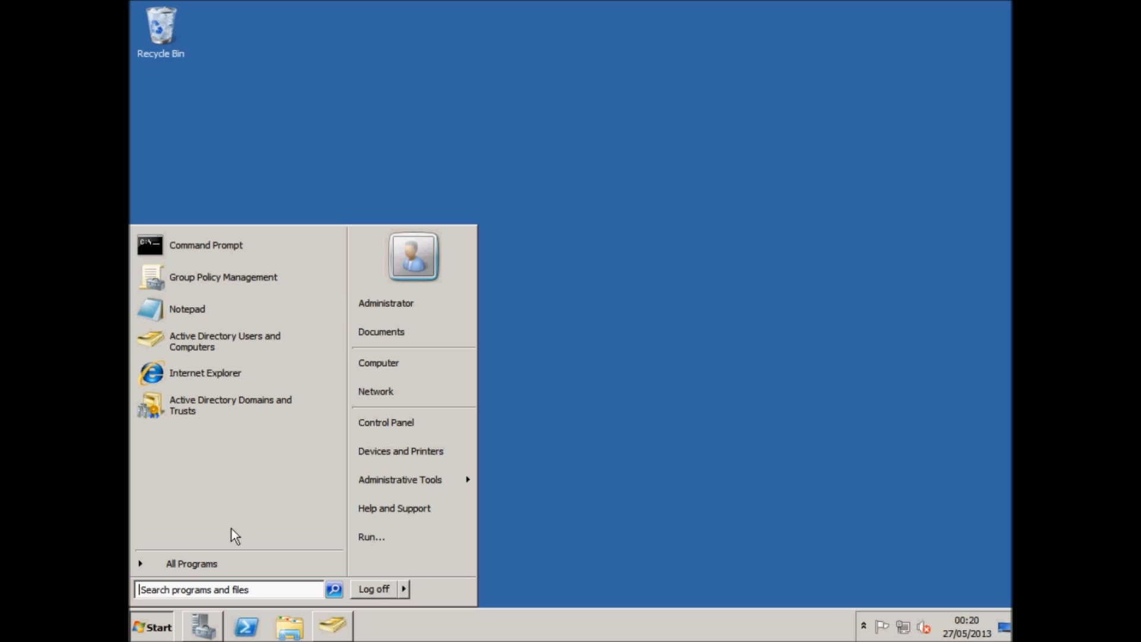
{"action": "left_click", "coordinate": [212, 566]}
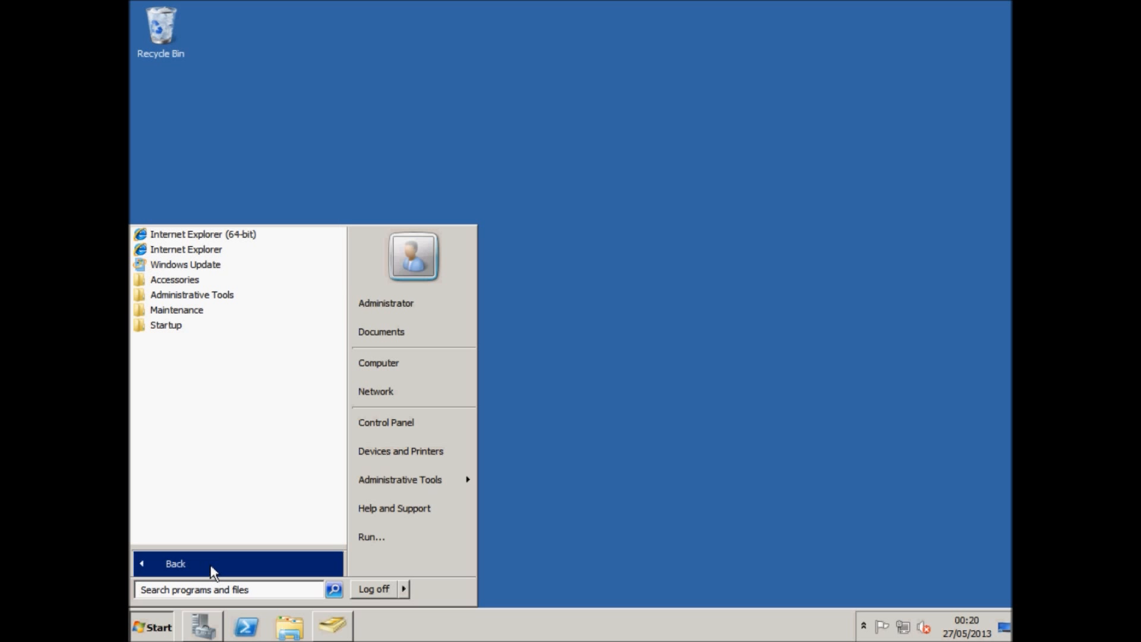
{"action": "left_click", "coordinate": [208, 296]}
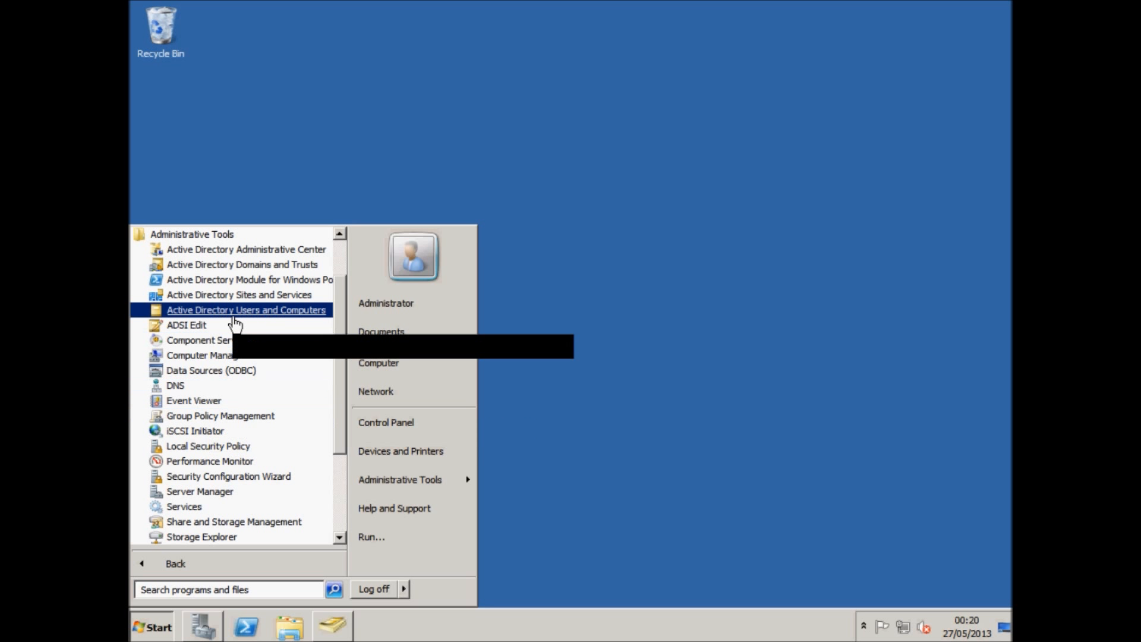
{"action": "left_click", "coordinate": [233, 314]}
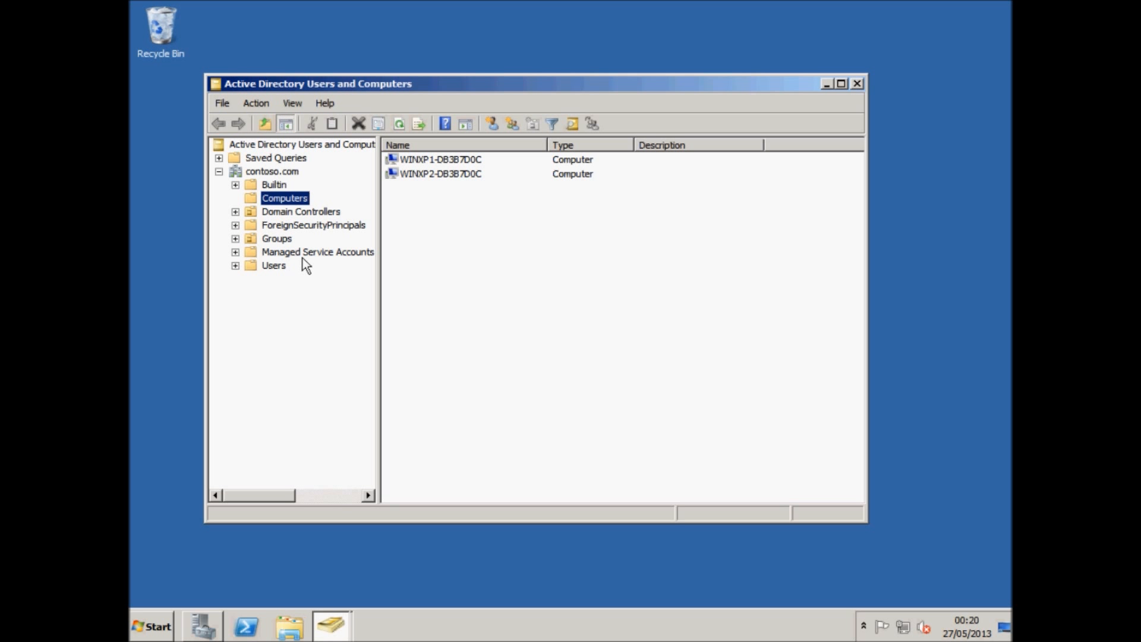
{"action": "left_click", "coordinate": [266, 265]}
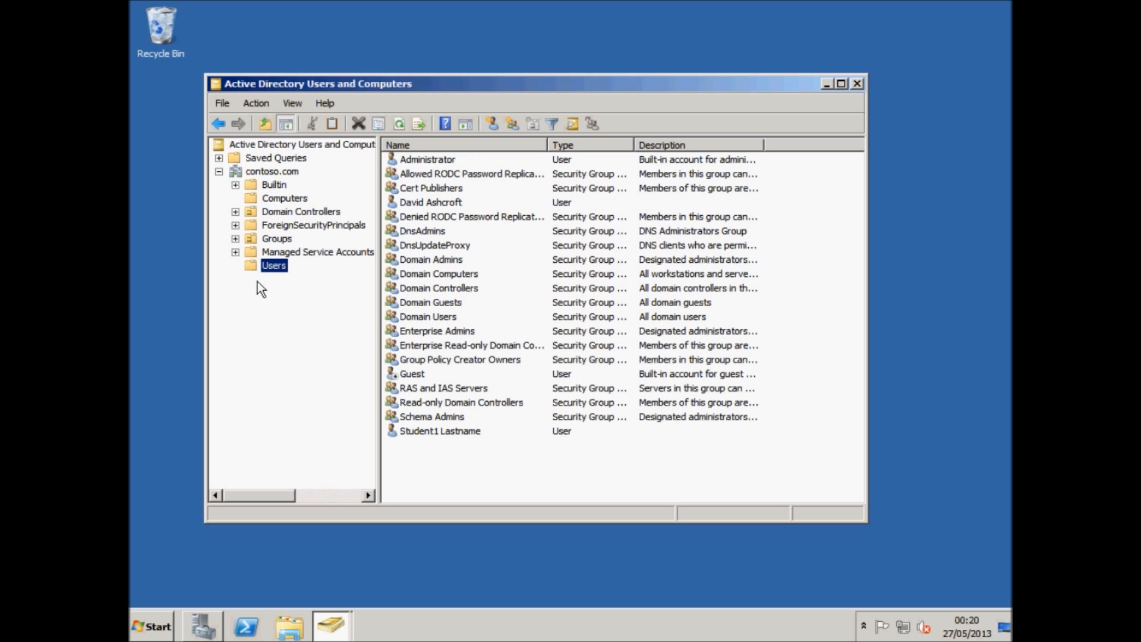
Open the student1 user's properties, check the Account tab, and go to the Profile tab's profile path field.
{"action": "double_click", "coordinate": [432, 433]}
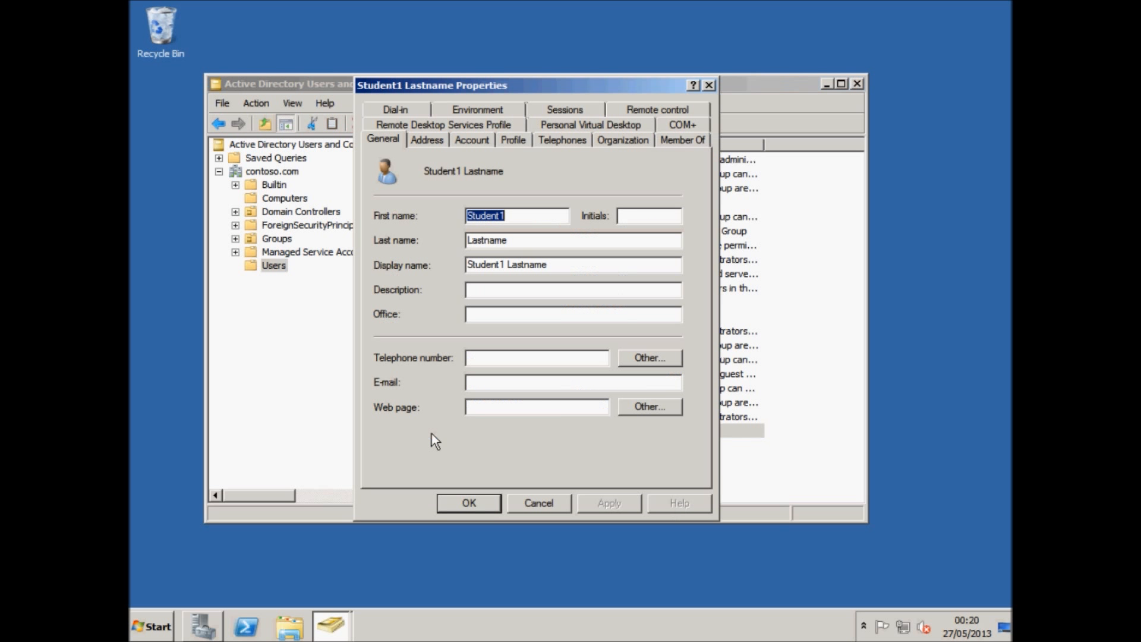
{"action": "left_click", "coordinate": [472, 140]}
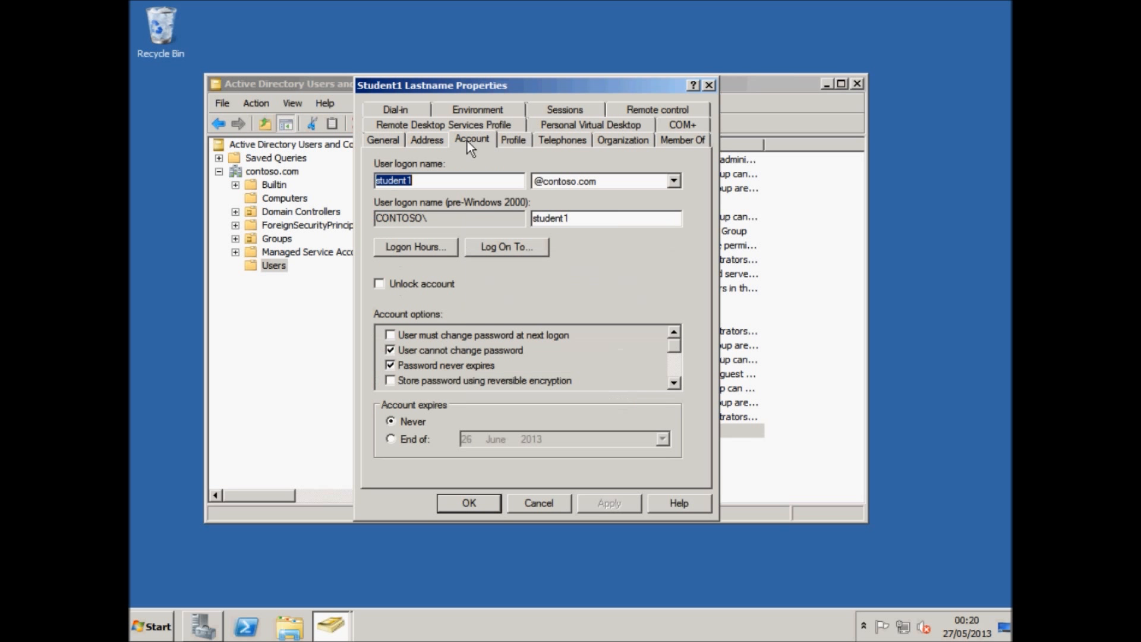
{"action": "left_click", "coordinate": [524, 140]}
{"action": "left_click", "coordinate": [508, 183]}
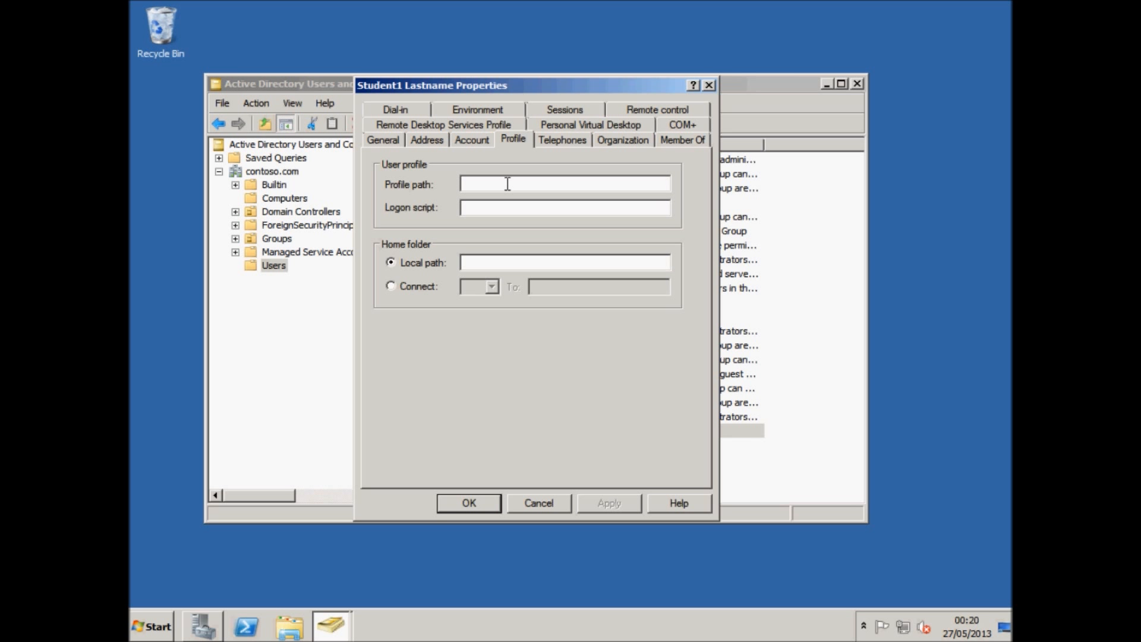
Open Computer and browse into Local Disk (C:).
{"action": "left_click", "coordinate": [159, 629]}
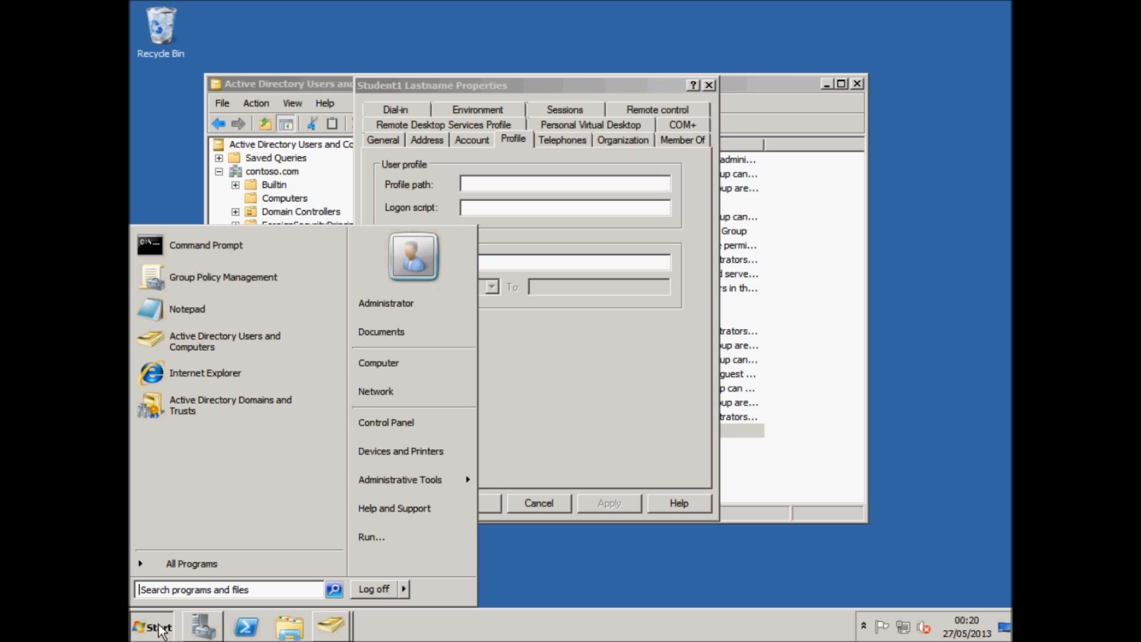
{"action": "left_click", "coordinate": [401, 370]}
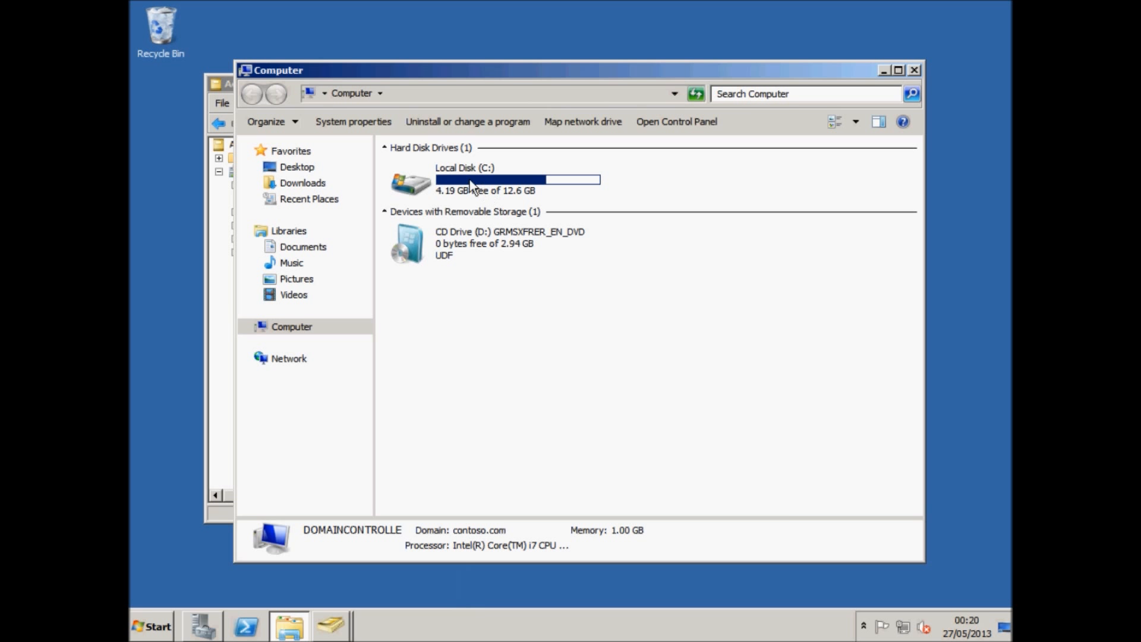
{"action": "double_click", "coordinate": [470, 180]}
Create a new folder on the C: drive named Roaming-Users.
{"action": "right_click", "coordinate": [470, 321]}
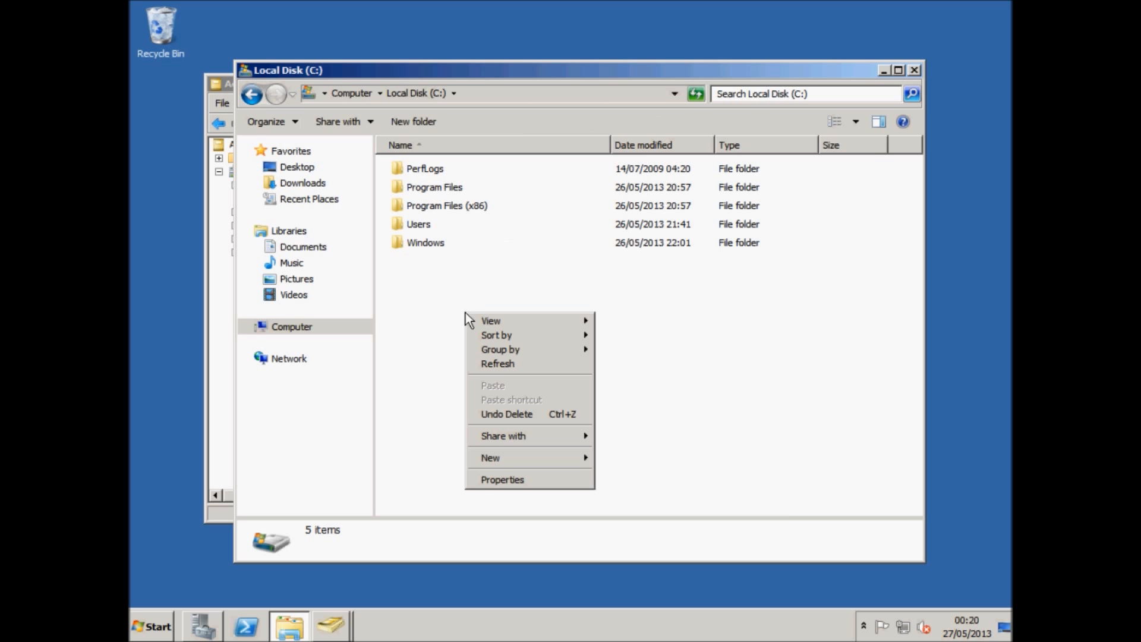
{"action": "mouse_move", "coordinate": [561, 459]}
{"action": "left_click", "coordinate": [599, 461]}
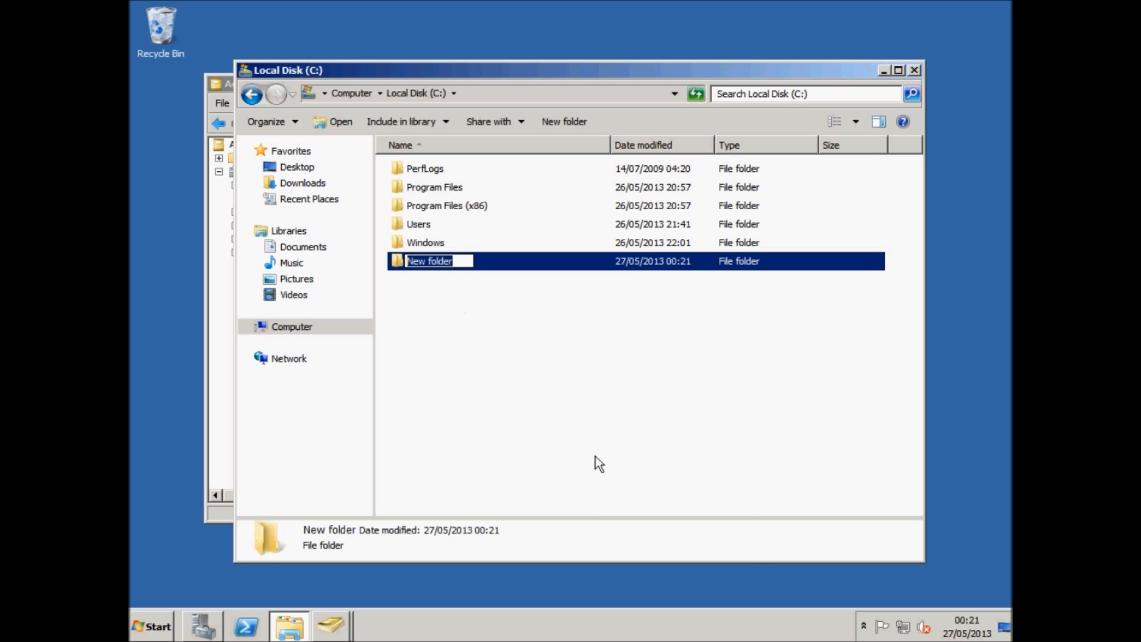
{"action": "type", "text": "Roaming0"}
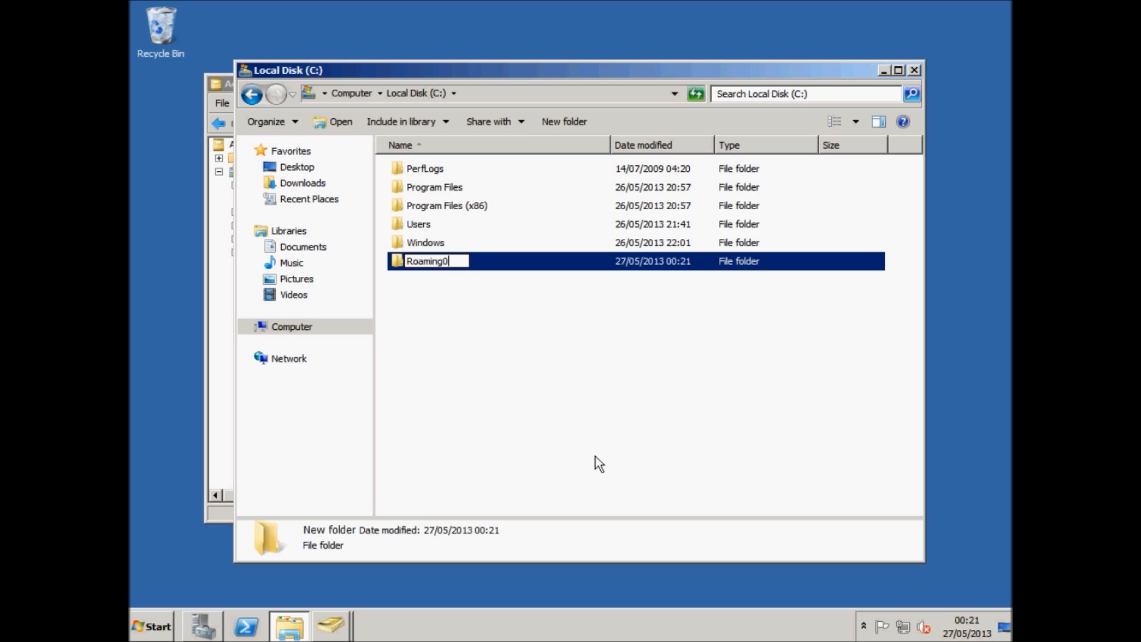
{"action": "key", "text": "BackSpace"}
{"action": "type", "text": "-Users"}
{"action": "key", "text": "Return"}
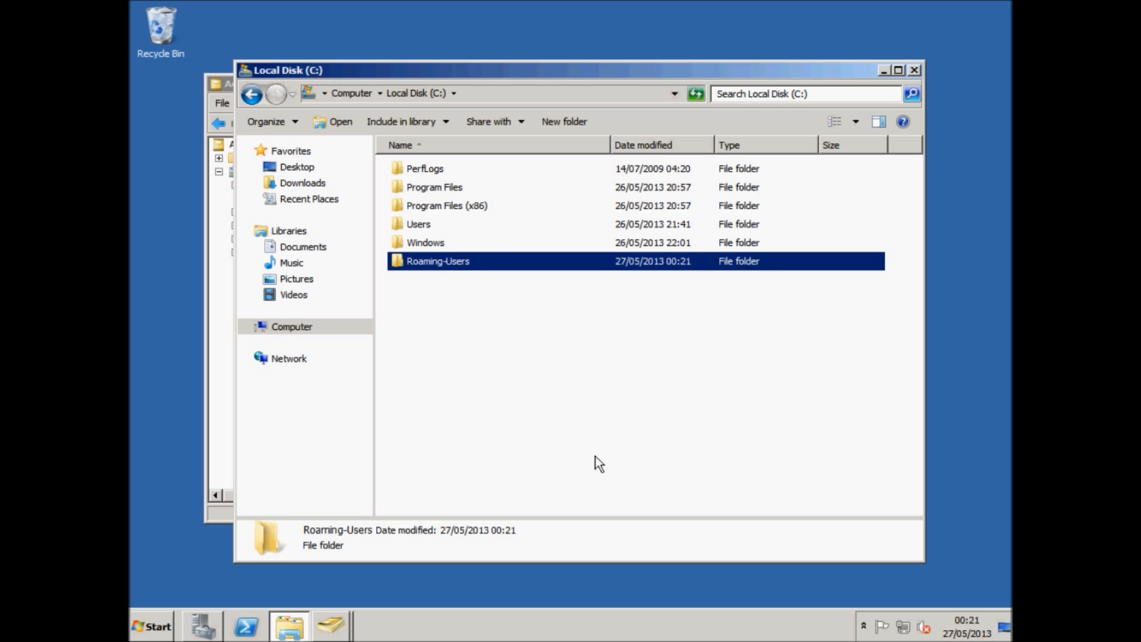
Open Roaming-Users and create a subfolder inside it named student1.
{"action": "key", "text": "Return"}
{"action": "right_click", "coordinate": [473, 309]}
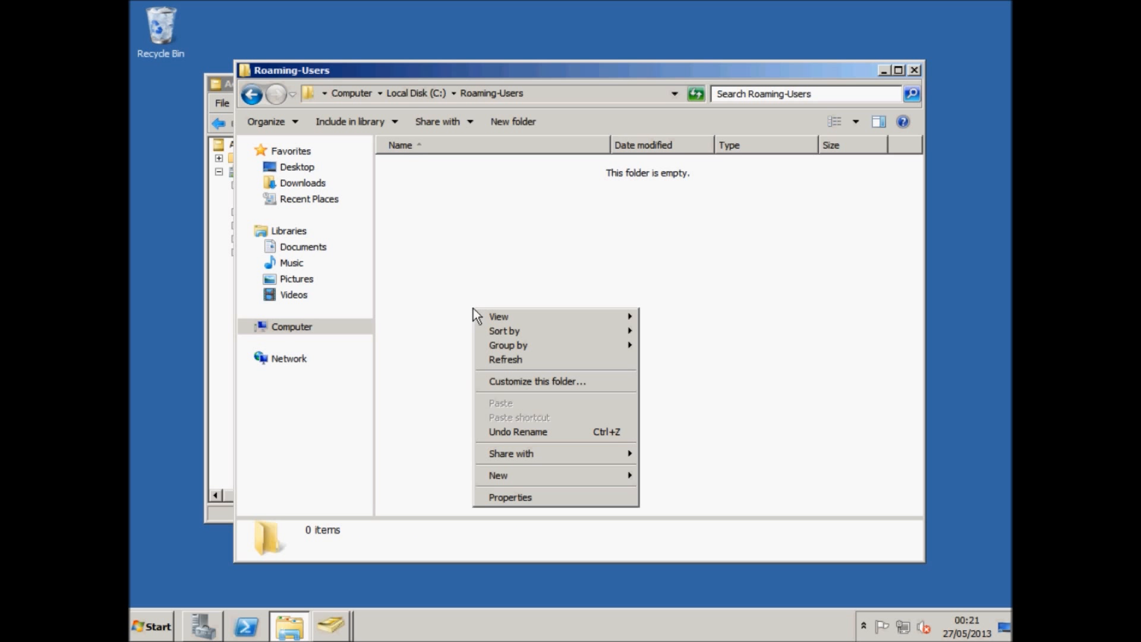
{"action": "mouse_move", "coordinate": [500, 475]}
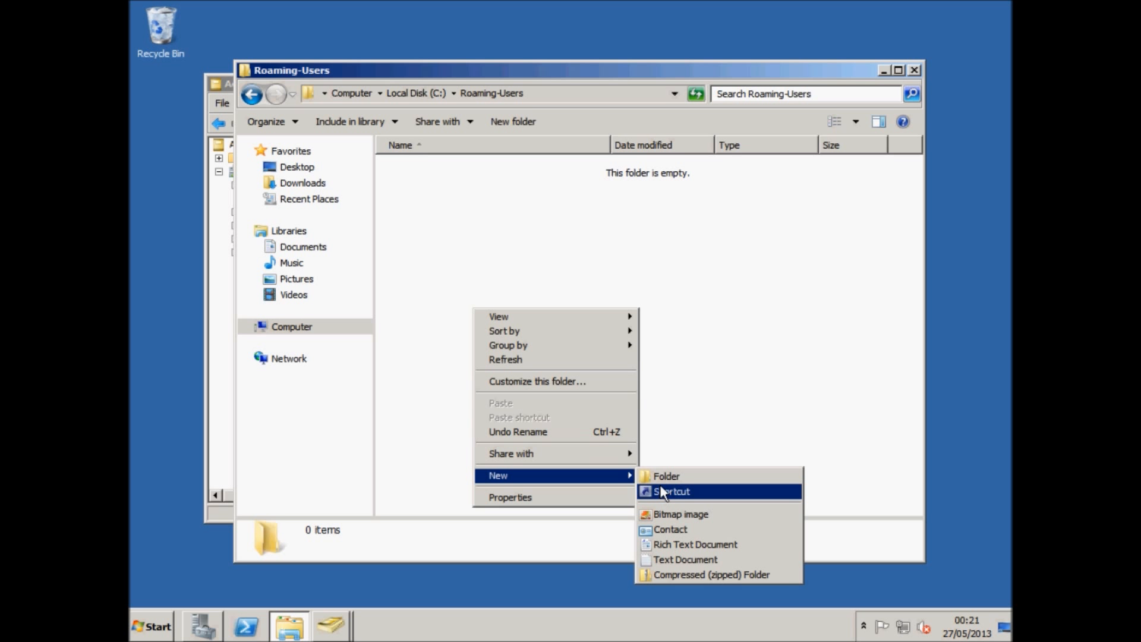
{"action": "left_click", "coordinate": [661, 476]}
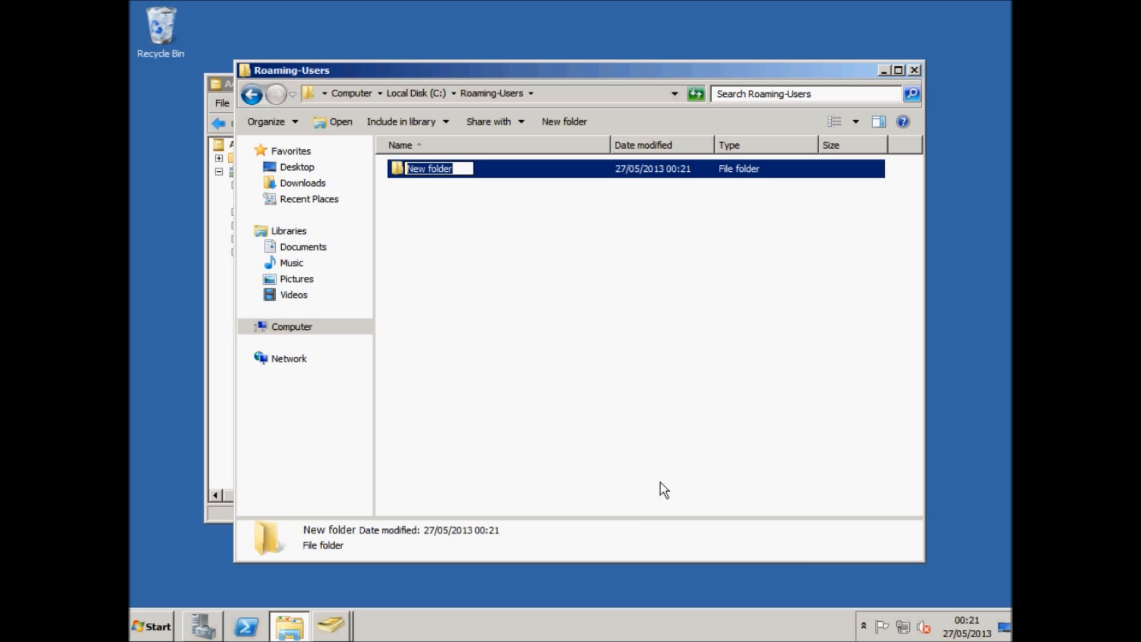
{"action": "type", "text": "student1"}
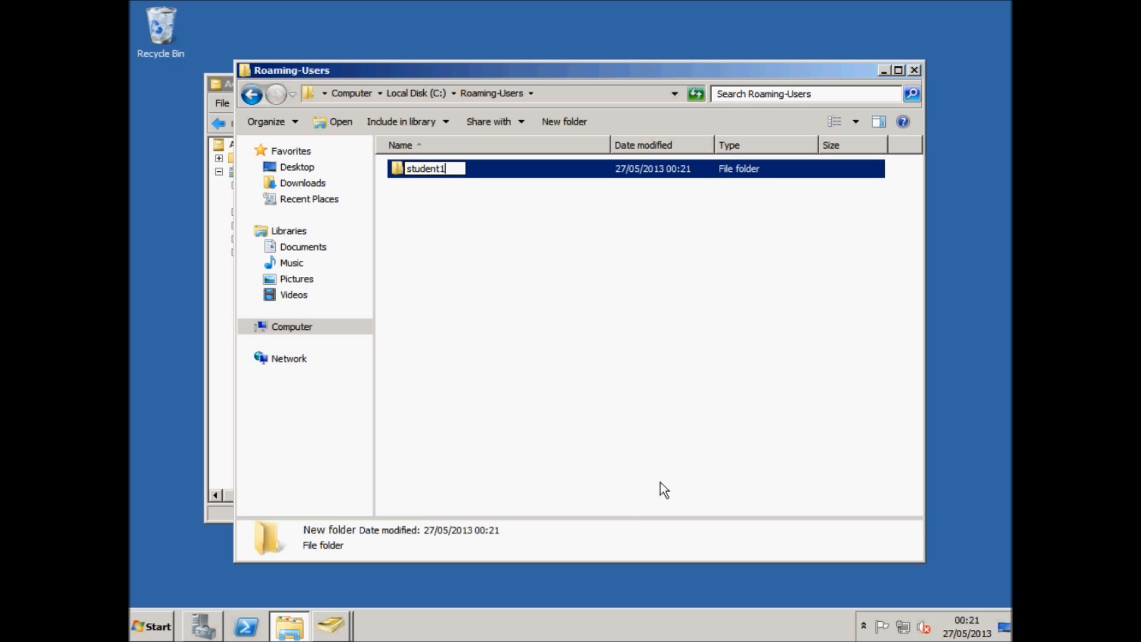
{"action": "key", "text": "Return"}
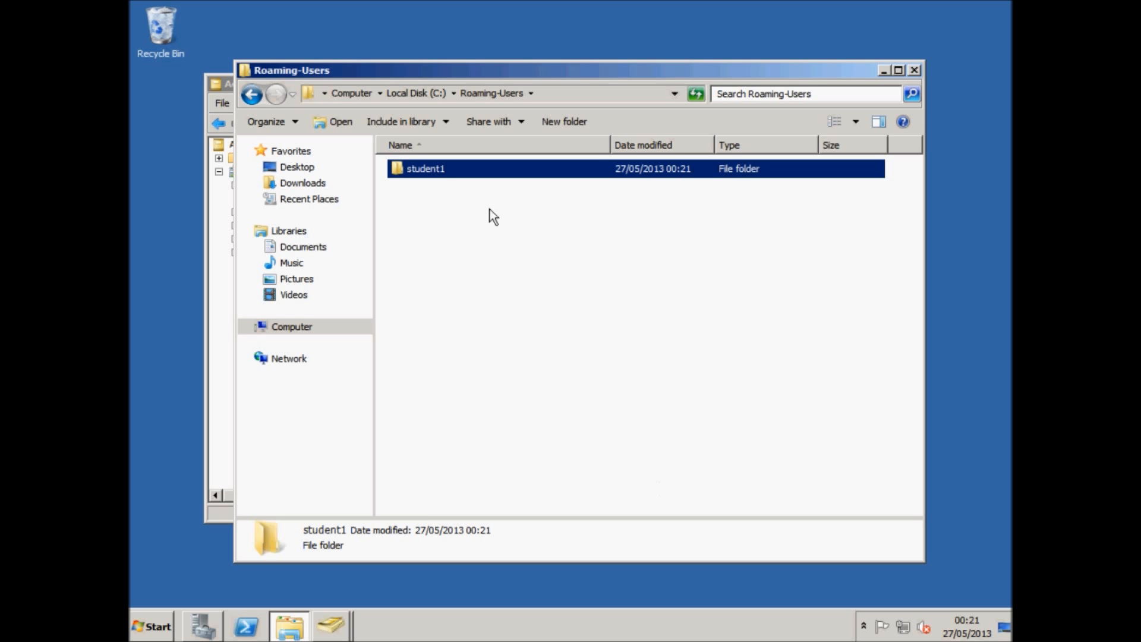
Open the student1 folder's properties and enable Share this folder under Advanced Sharing.
{"action": "right_click", "coordinate": [451, 171]}
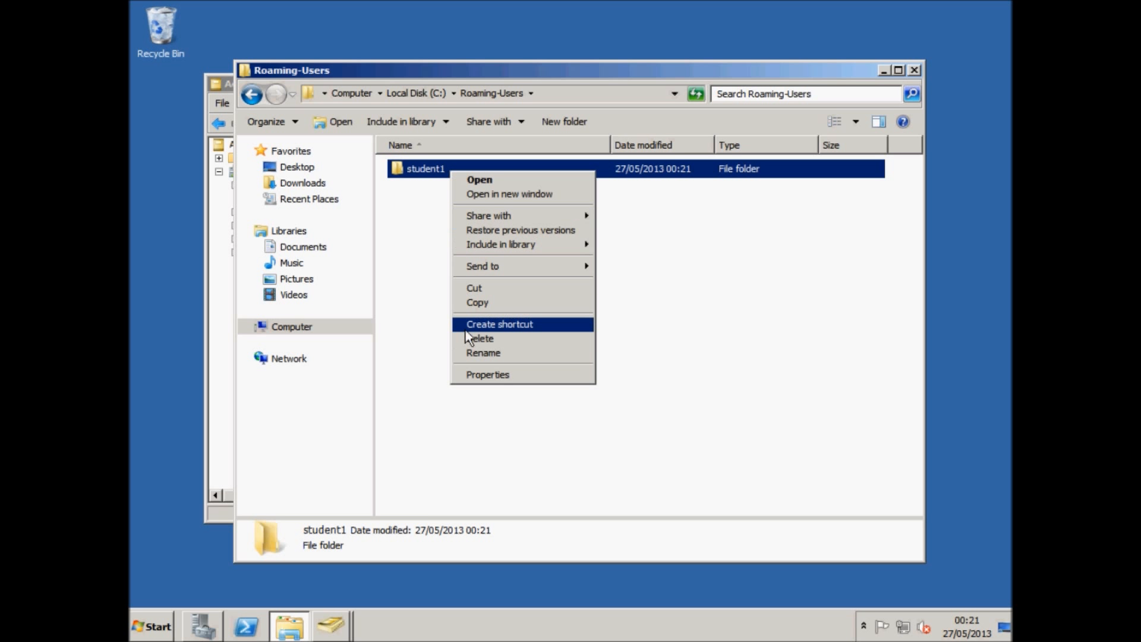
{"action": "left_click", "coordinate": [466, 376]}
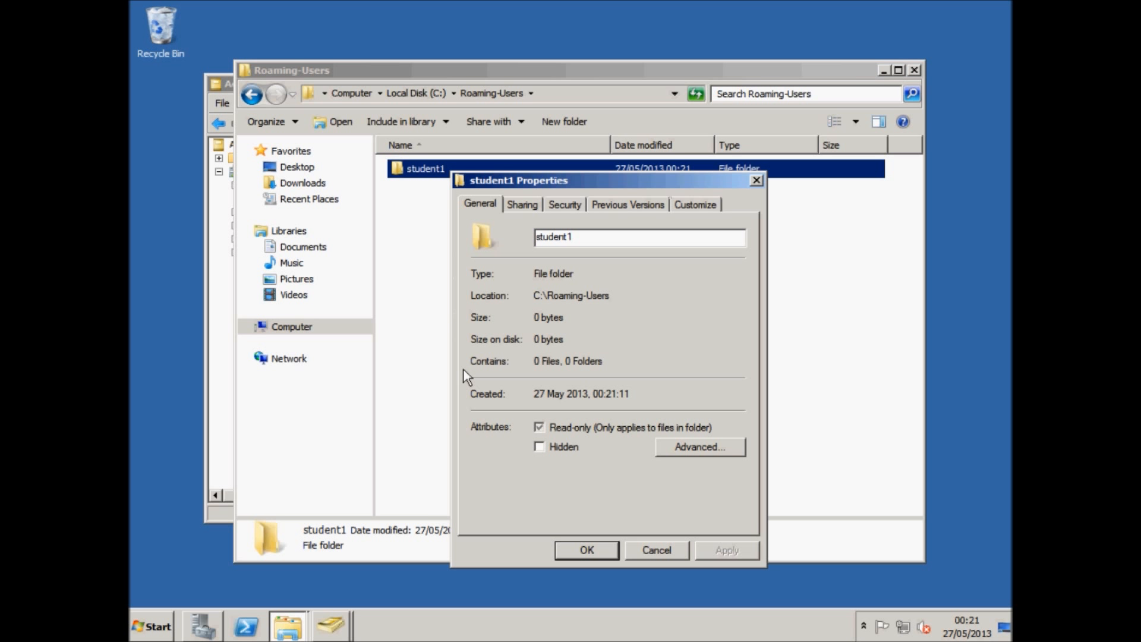
{"action": "left_click", "coordinate": [529, 198]}
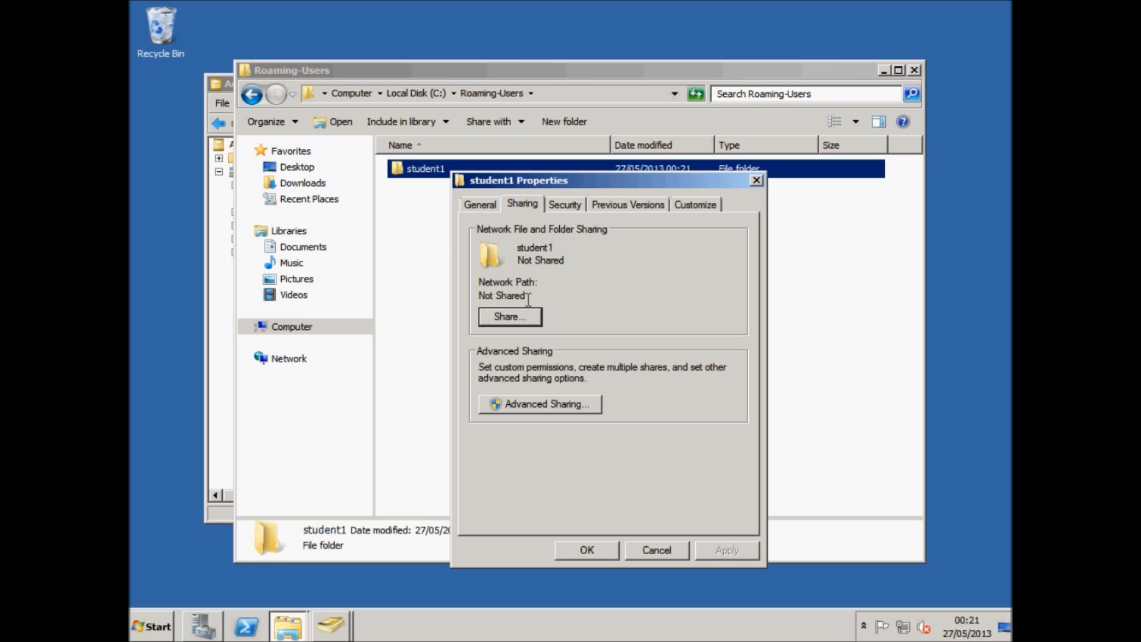
{"action": "left_click", "coordinate": [541, 408]}
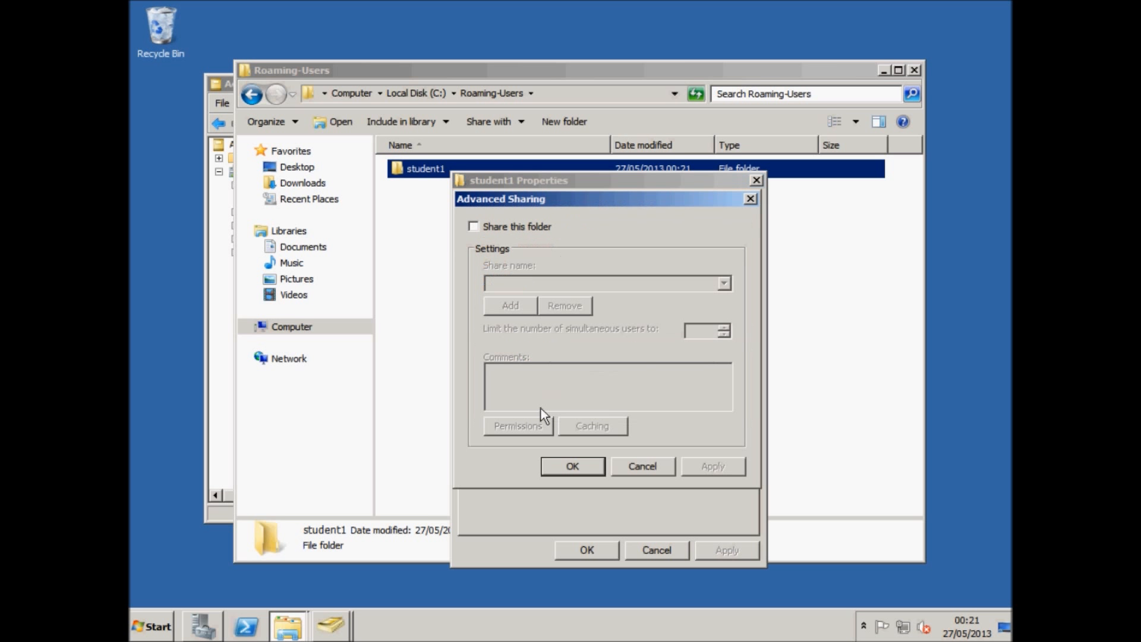
{"action": "left_click", "coordinate": [510, 232]}
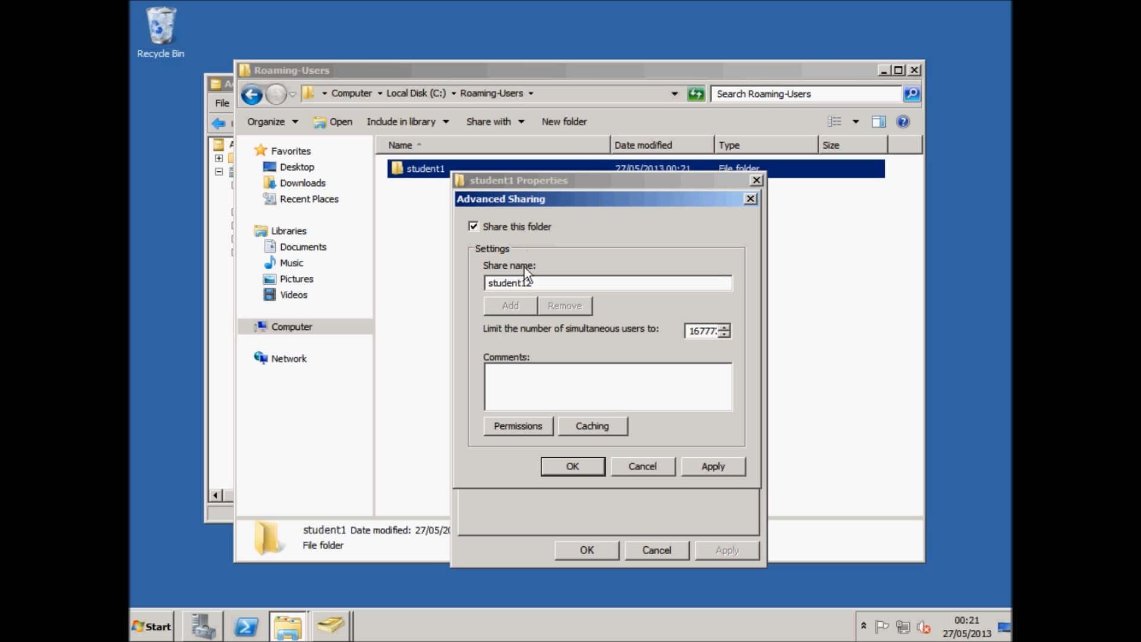
In the share permissions, remove the Everyone group and add the student1 user.
{"action": "left_click", "coordinate": [505, 426]}
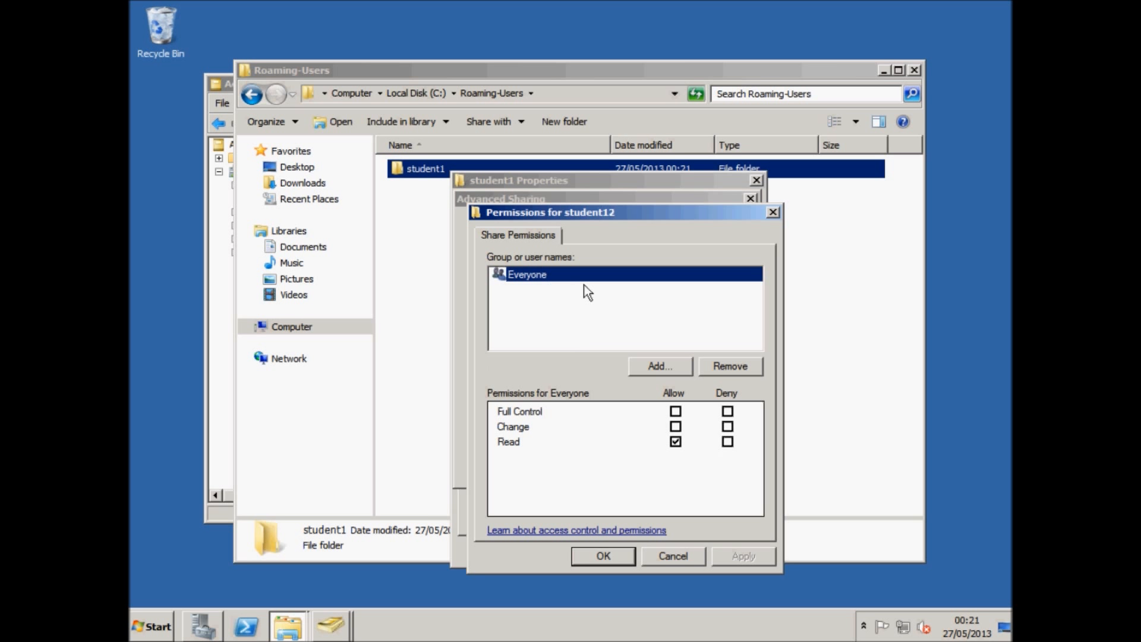
{"action": "left_click", "coordinate": [723, 367]}
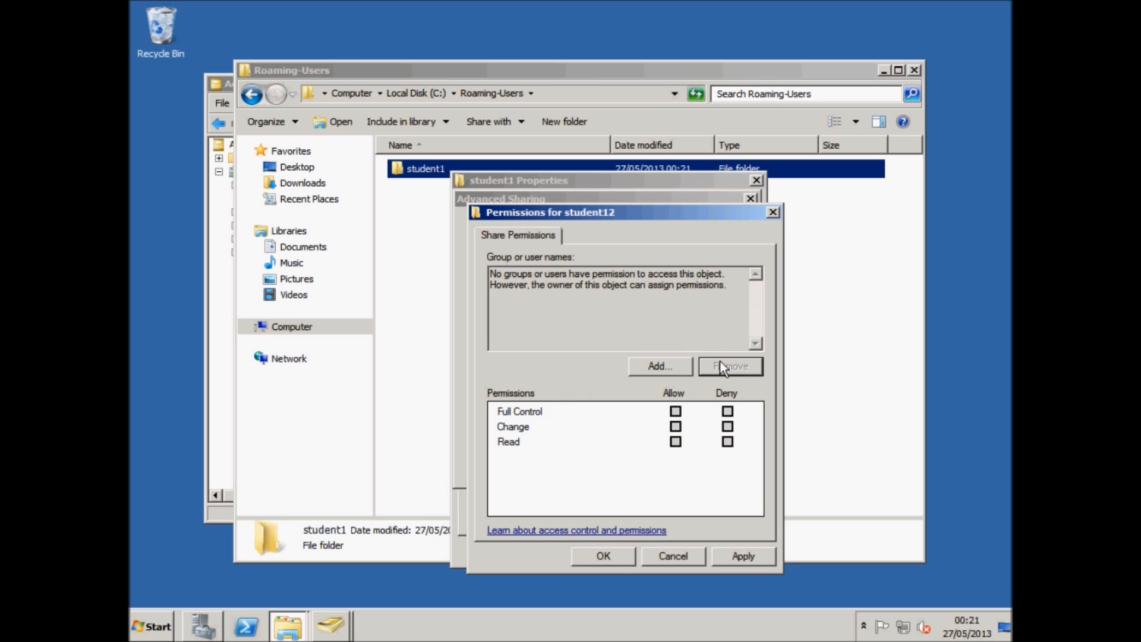
{"action": "left_click", "coordinate": [659, 367]}
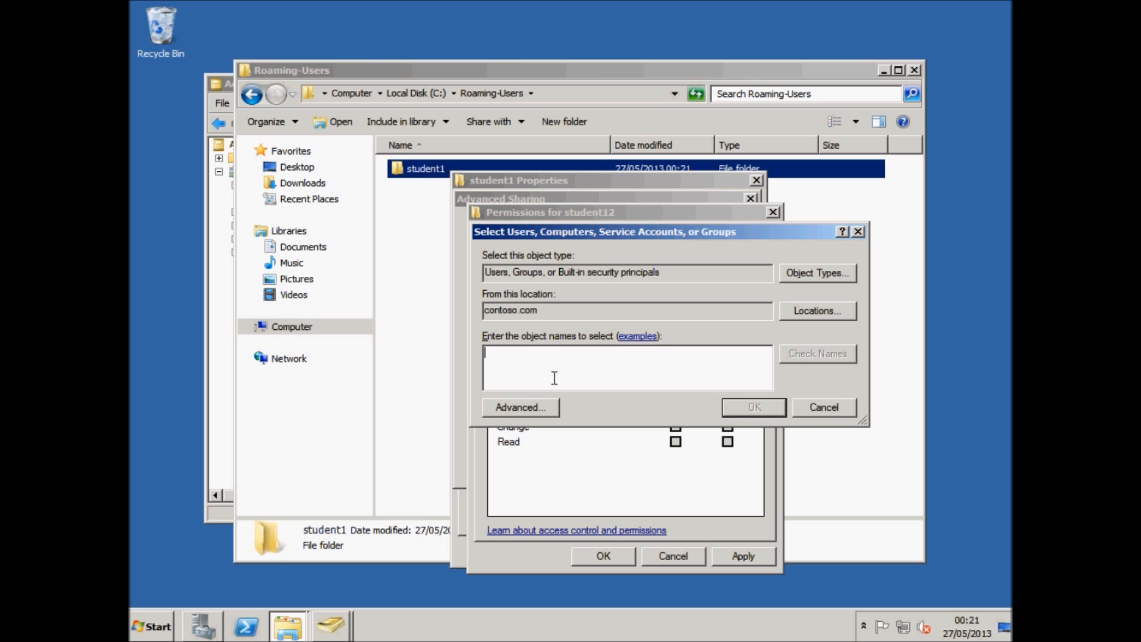
{"action": "type", "text": "student1"}
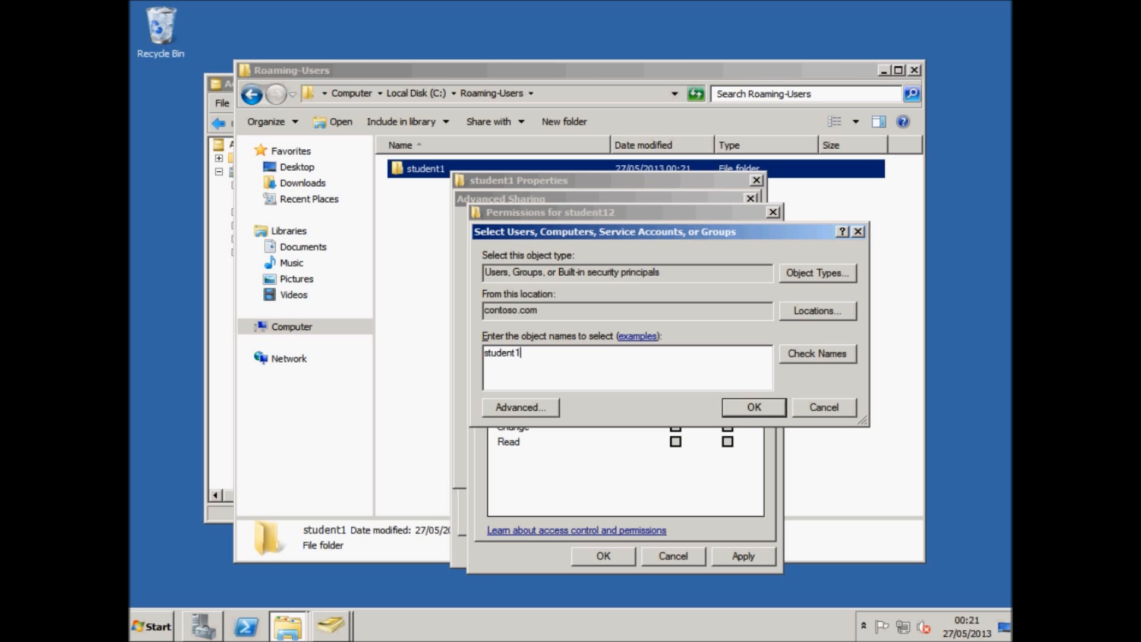
{"action": "left_click", "coordinate": [743, 406]}
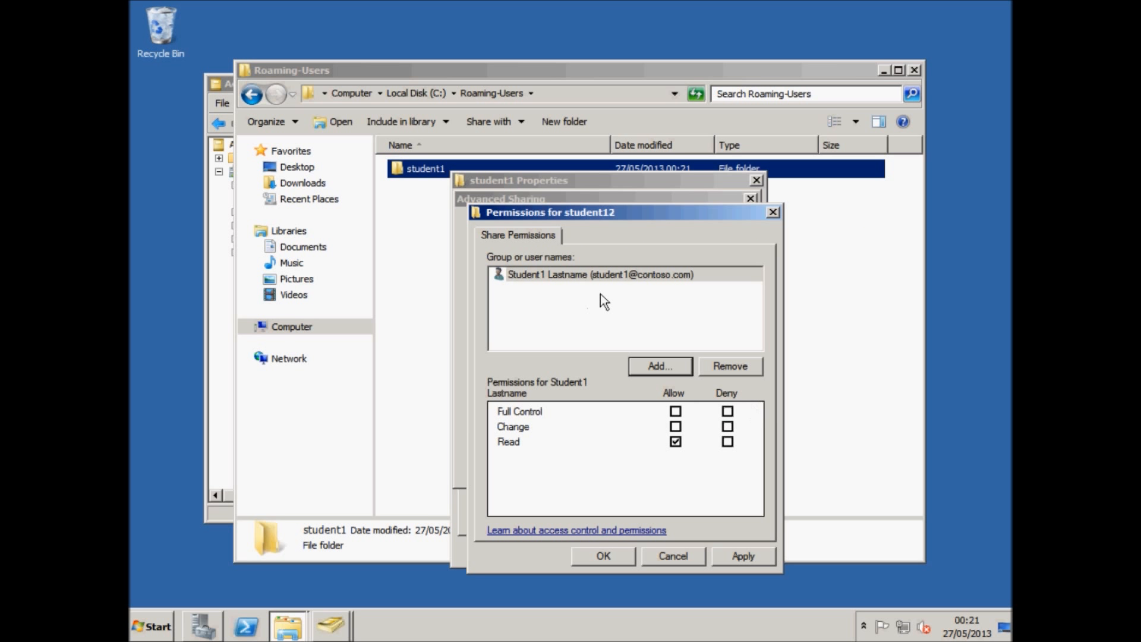
Allow the student1 user Full Control on the share and confirm the sharing settings.
{"action": "left_click", "coordinate": [676, 412]}
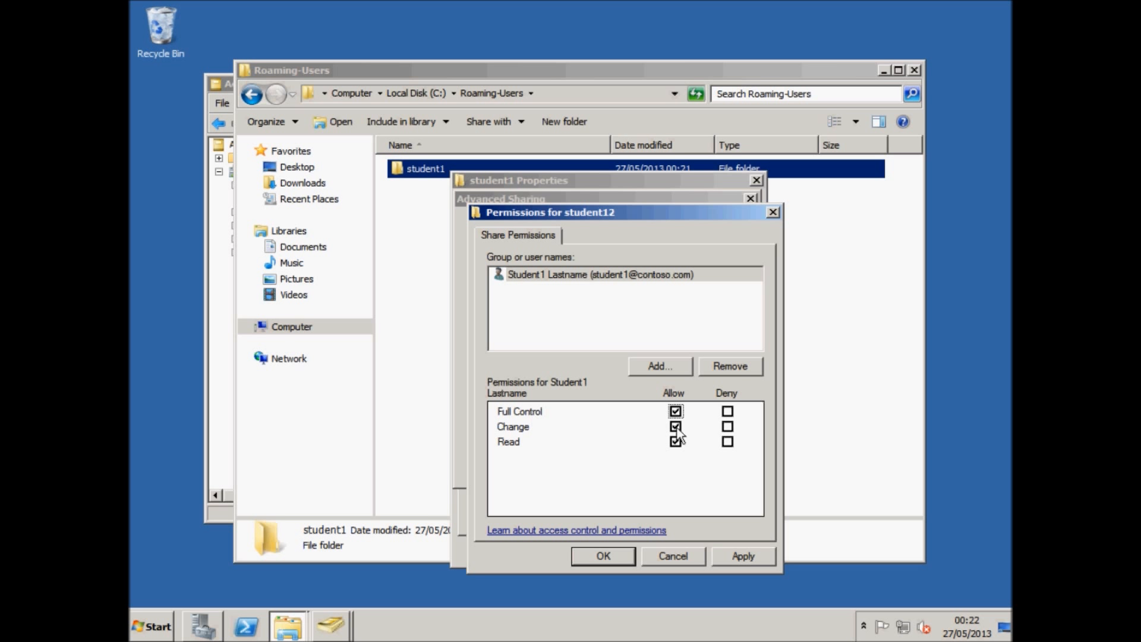
{"action": "left_click", "coordinate": [732, 556]}
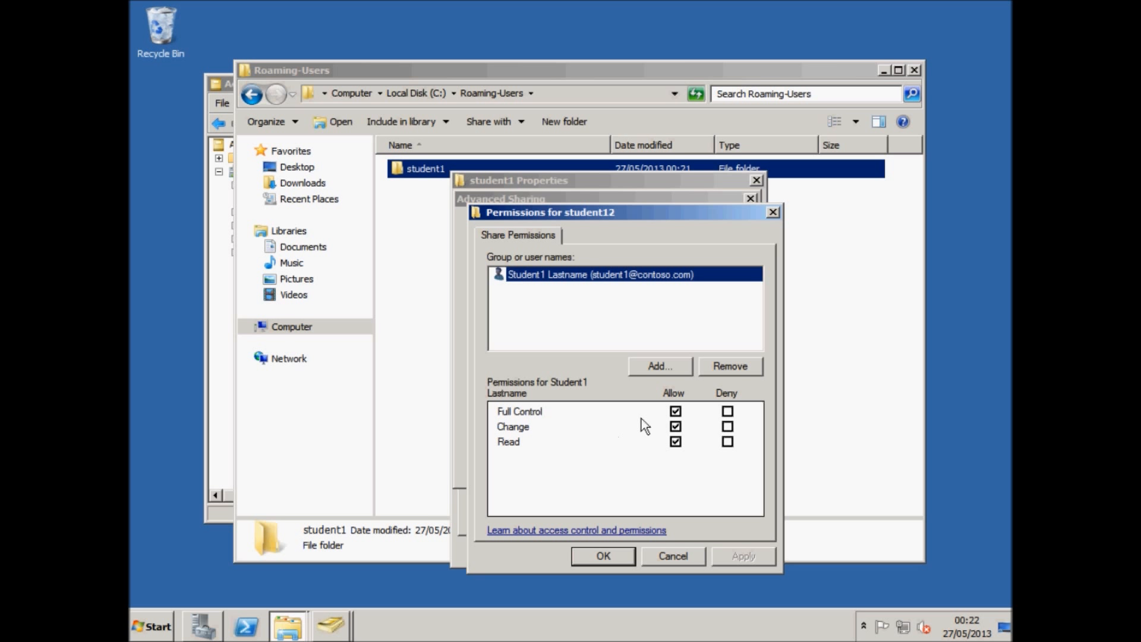
{"action": "left_click", "coordinate": [612, 561]}
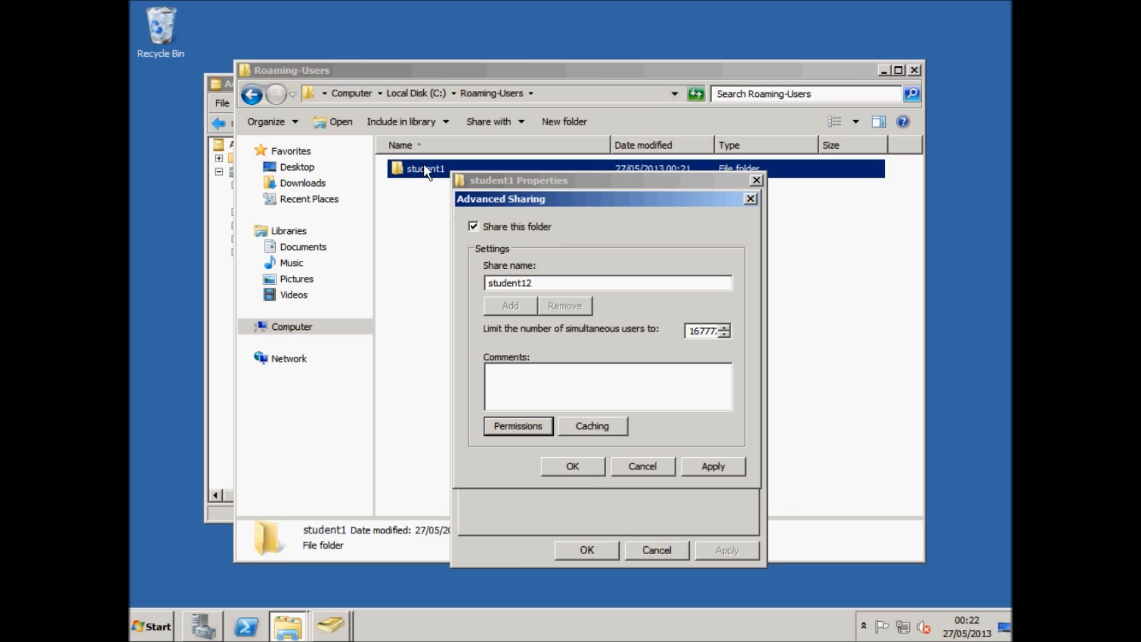
{"action": "left_click", "coordinate": [693, 467]}
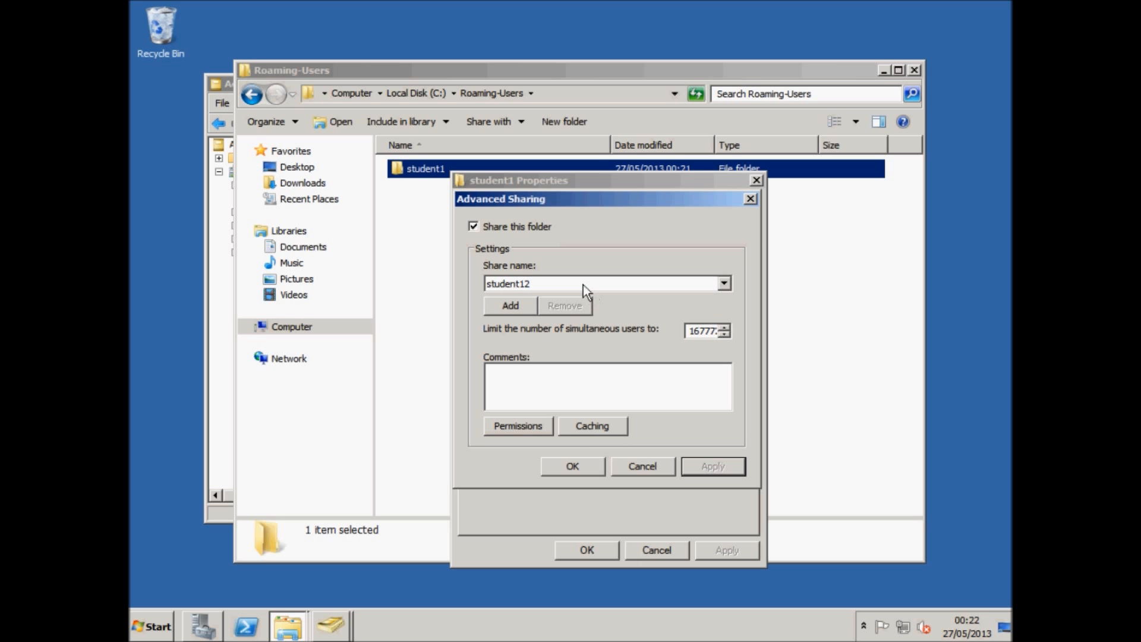
{"action": "left_click", "coordinate": [582, 461]}
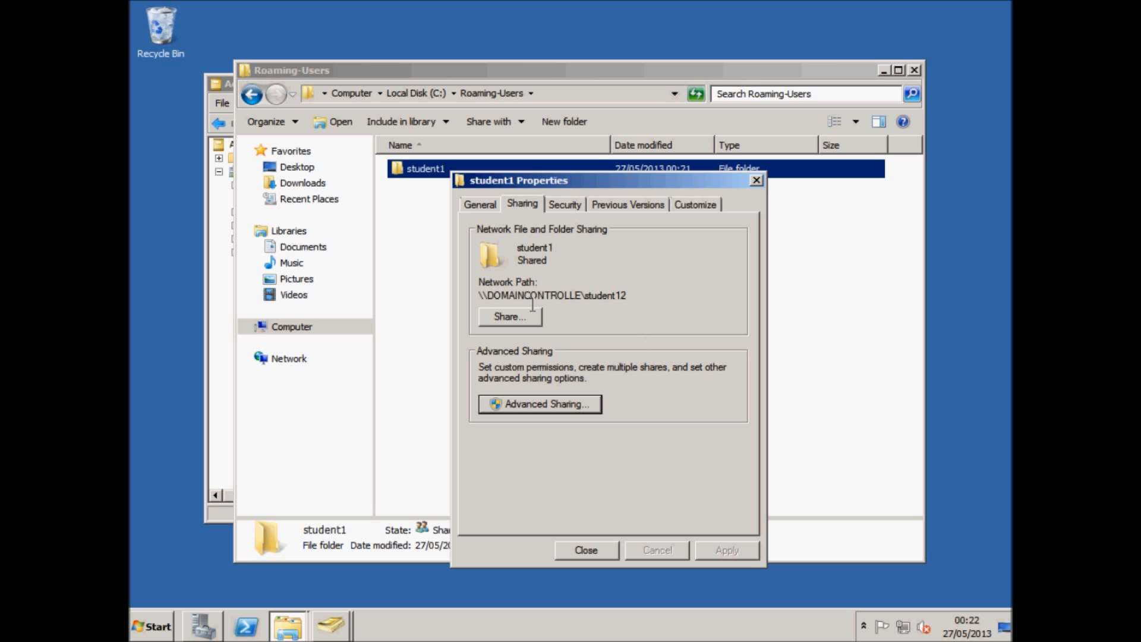
Copy the student1 share's network path \\DOMAINCONTROLLE\student12 and close the folder properties.
{"action": "left_click_drag", "start_coordinate": [481, 291], "coordinate": [636, 292]}
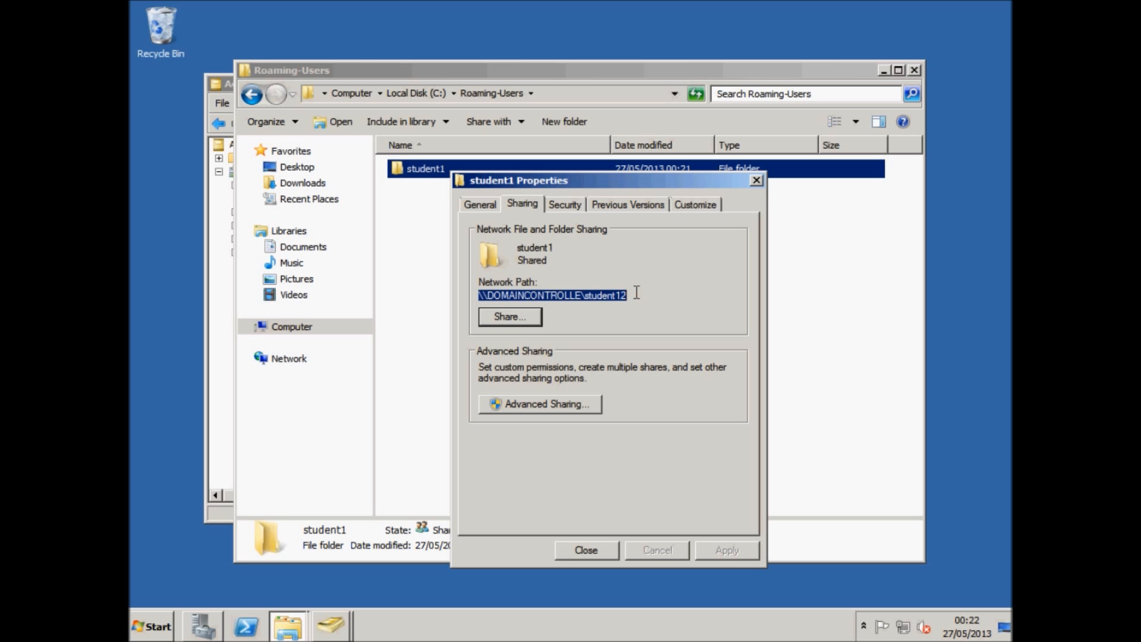
{"action": "left_click", "coordinate": [565, 303]}
{"action": "left_click_drag", "start_coordinate": [630, 296], "coordinate": [472, 303]}
{"action": "right_click", "coordinate": [499, 295]}
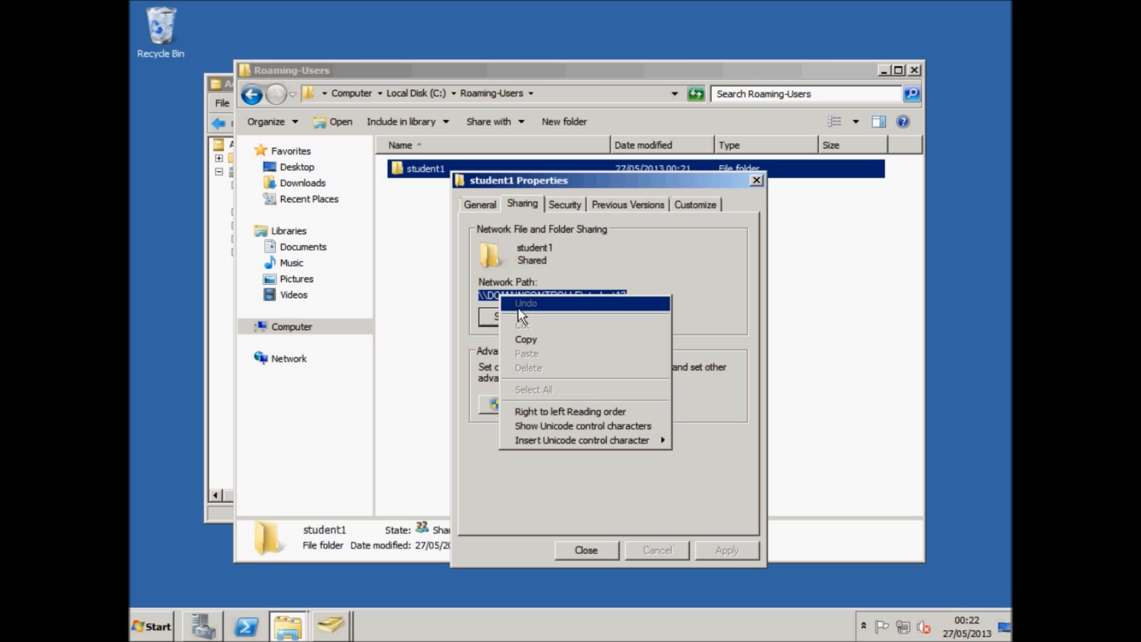
{"action": "left_click", "coordinate": [530, 340]}
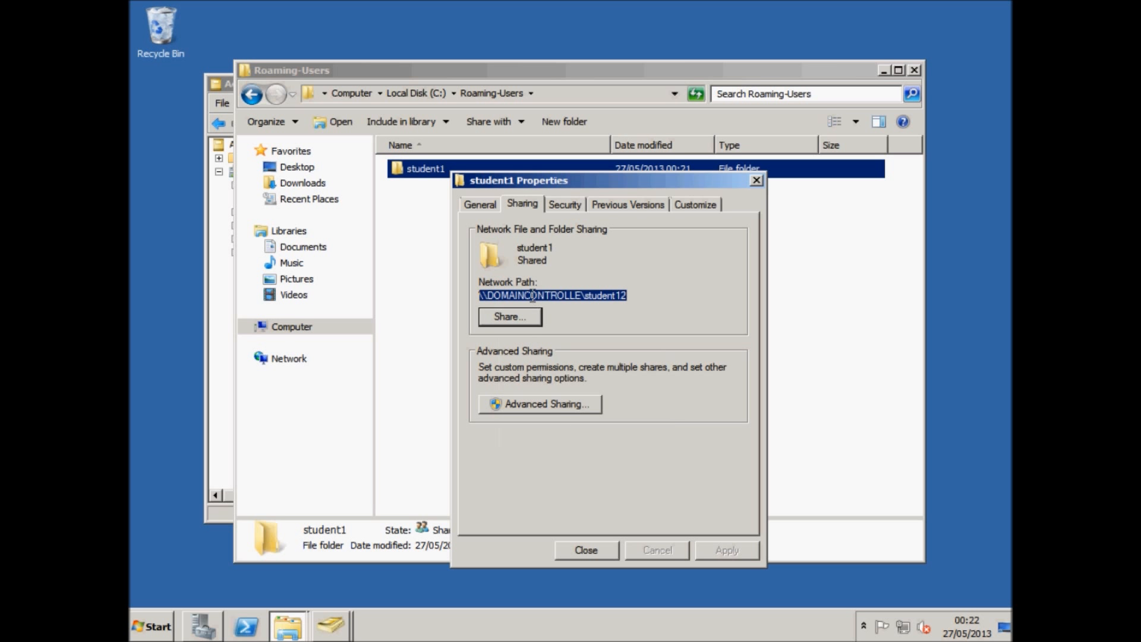
{"action": "right_click", "coordinate": [532, 297]}
{"action": "left_click", "coordinate": [554, 340]}
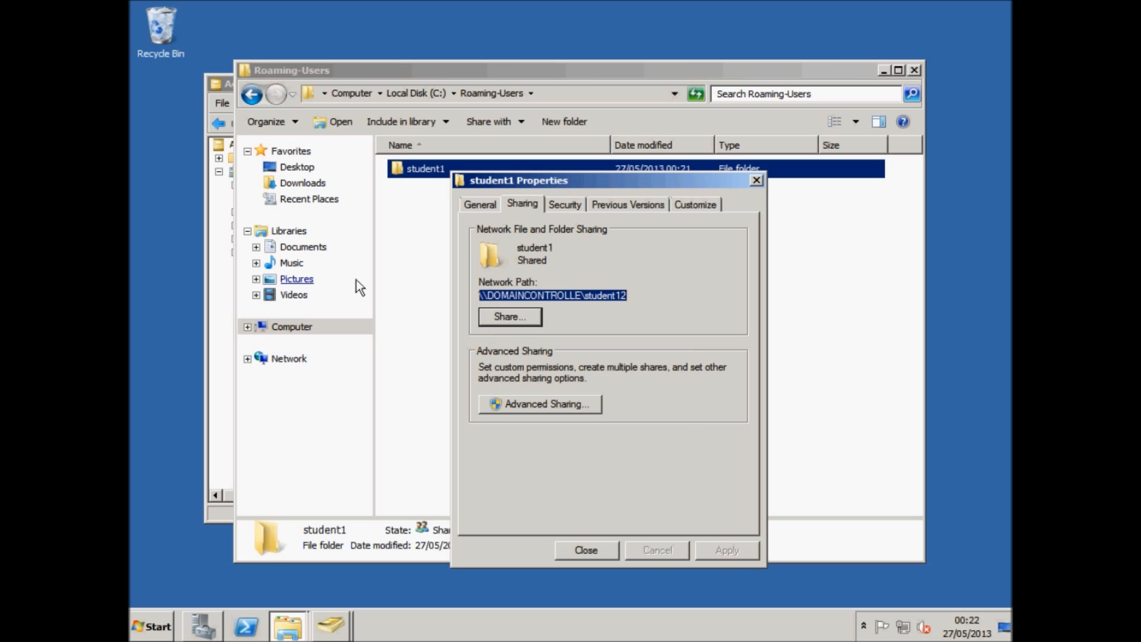
{"action": "left_click", "coordinate": [606, 541]}
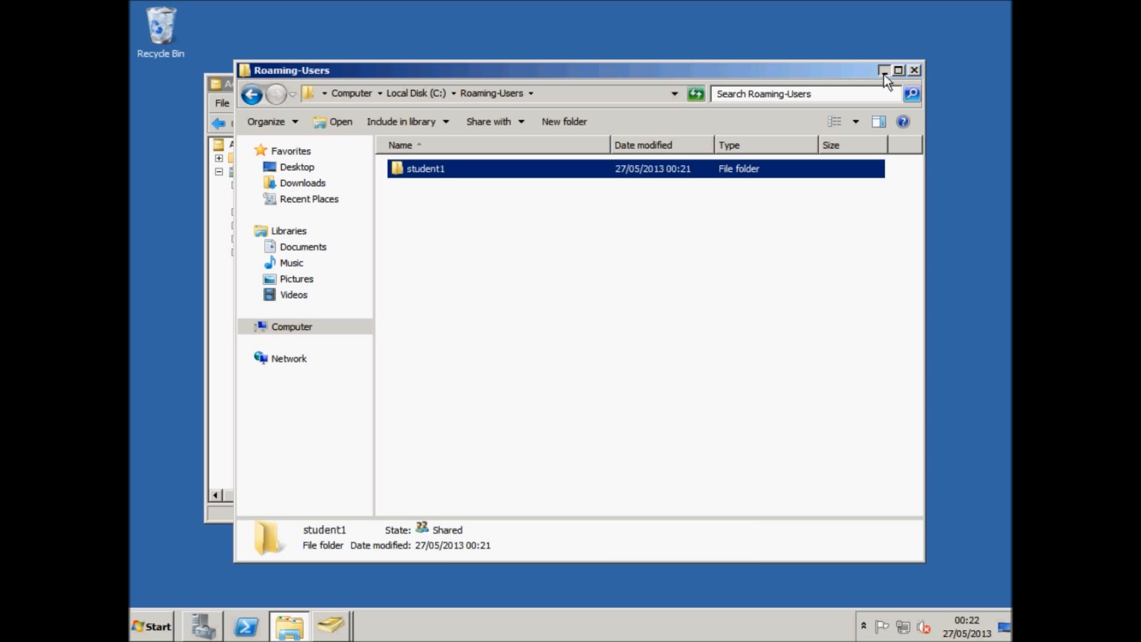
Paste the copied network path into the student1 user's Profile path and apply the change.
{"action": "left_click", "coordinate": [884, 71]}
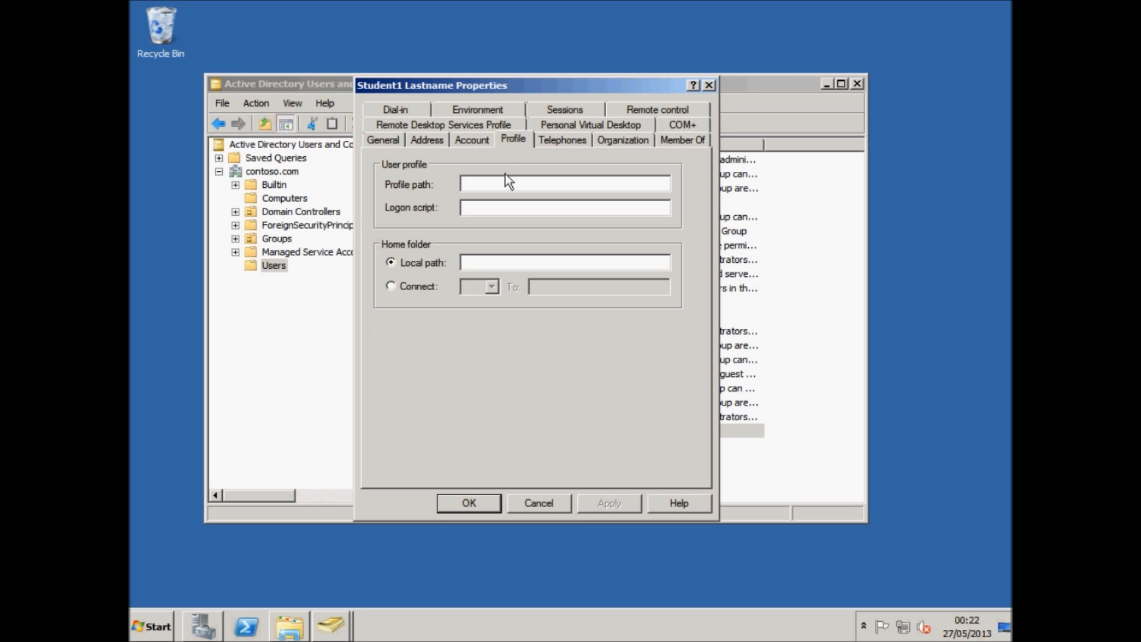
{"action": "right_click", "coordinate": [470, 179]}
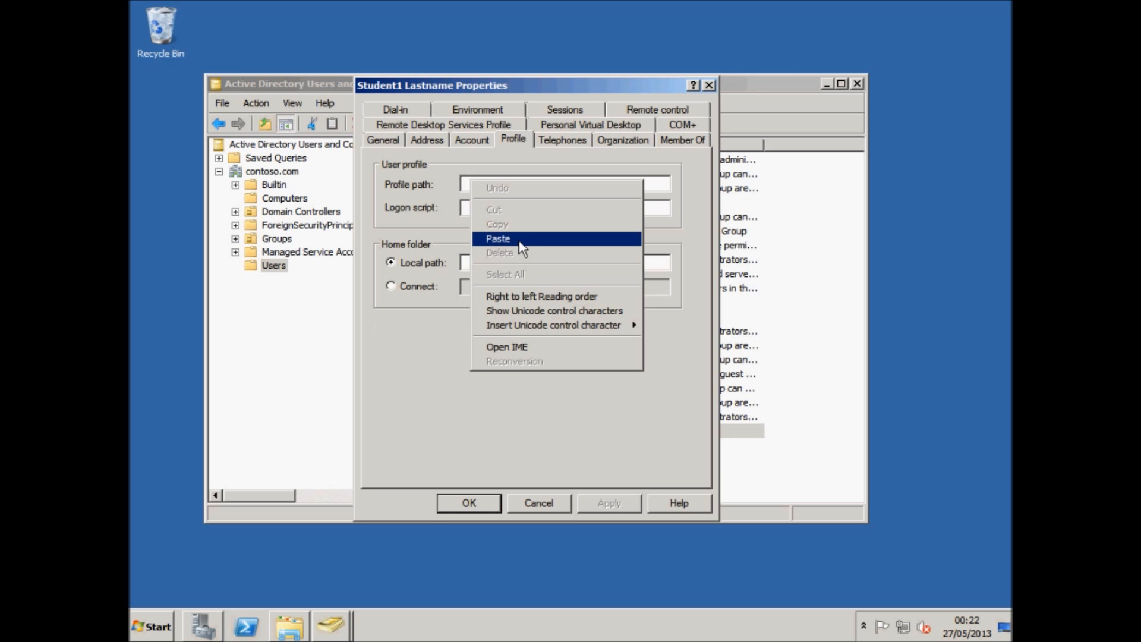
{"action": "left_click", "coordinate": [521, 242]}
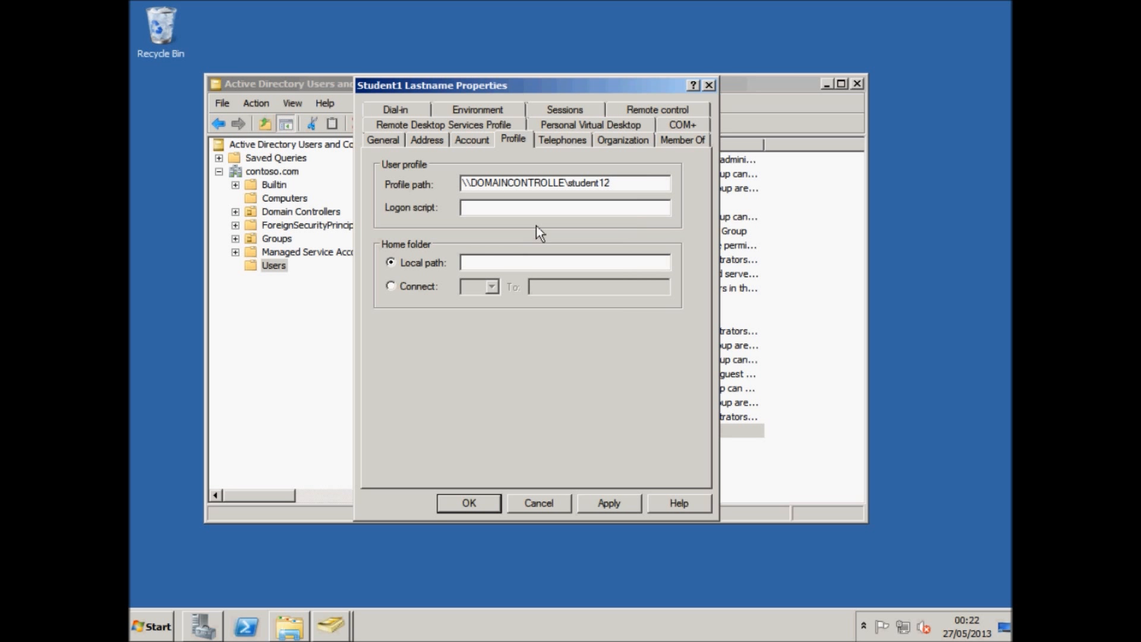
{"action": "left_click_drag", "start_coordinate": [485, 185], "coordinate": [654, 181]}
{"action": "left_click", "coordinate": [654, 185]}
{"action": "left_click", "coordinate": [607, 504]}
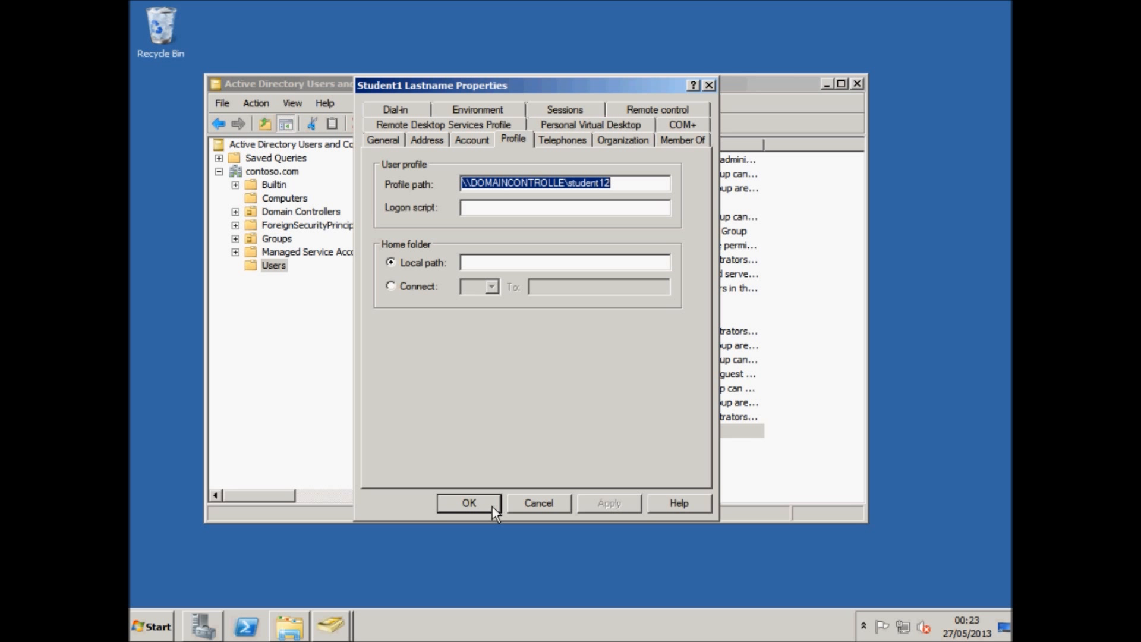
{"action": "left_click", "coordinate": [469, 504]}
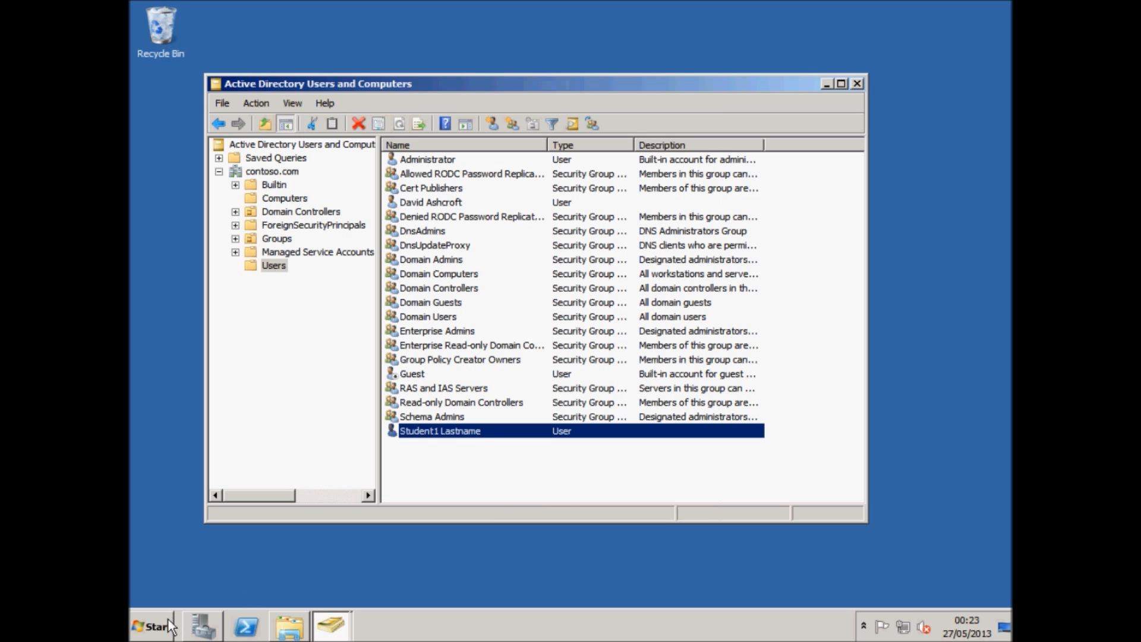
Open the student1 folder in Roaming-Users to check its contents and go back.
{"action": "left_click", "coordinate": [284, 627]}
{"action": "double_click", "coordinate": [461, 174]}
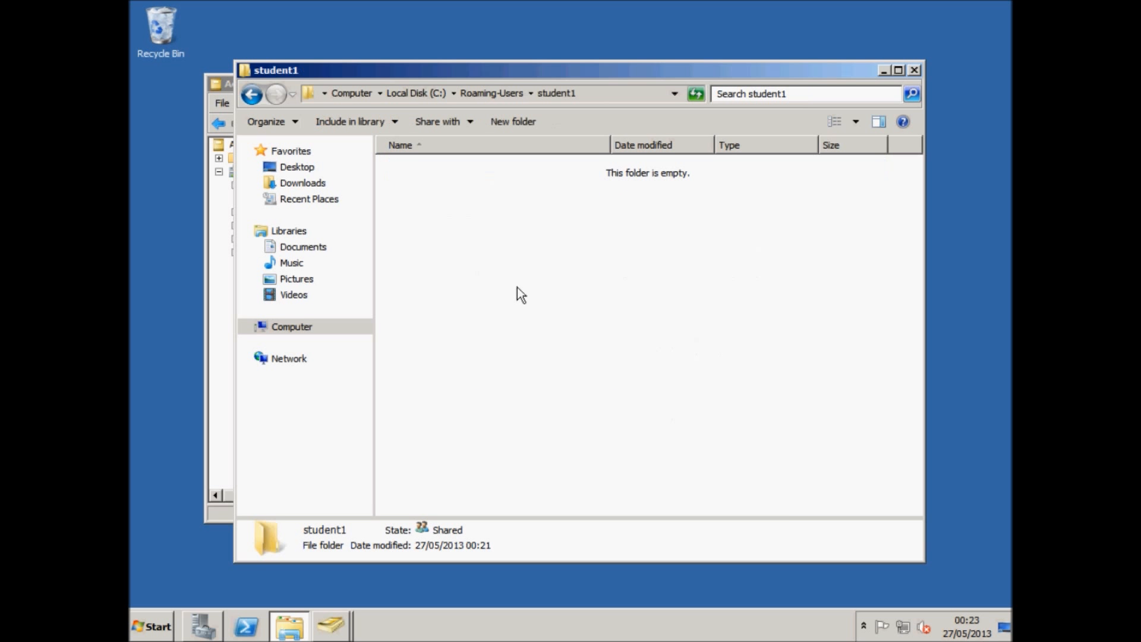
{"action": "key", "text": "BackSpace"}
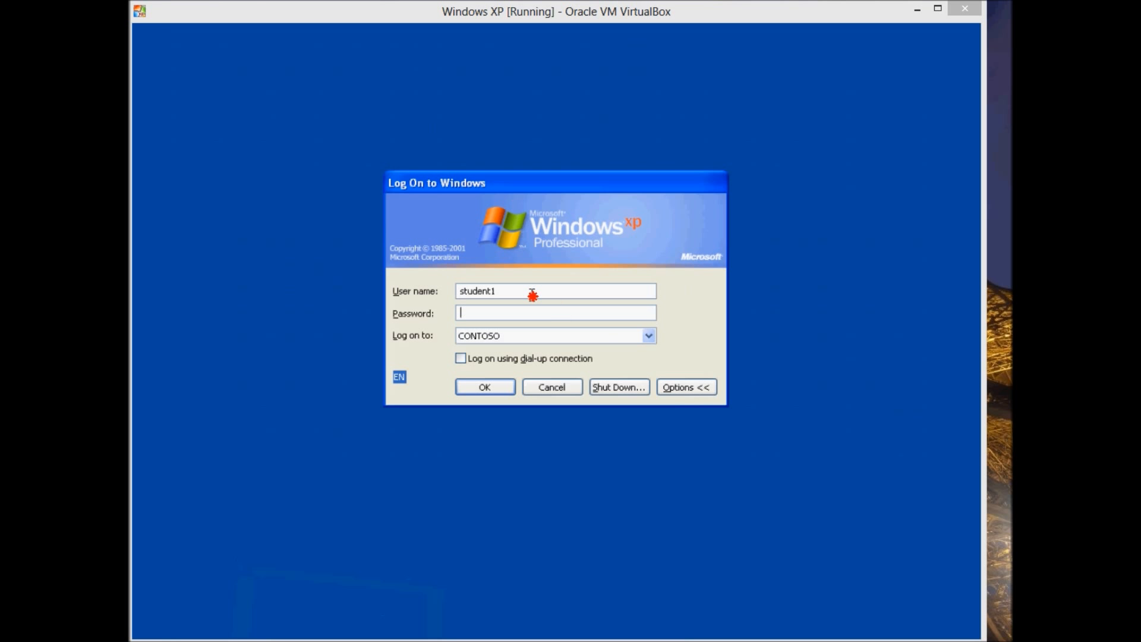
{"action": "left_click", "coordinate": [532, 293]}
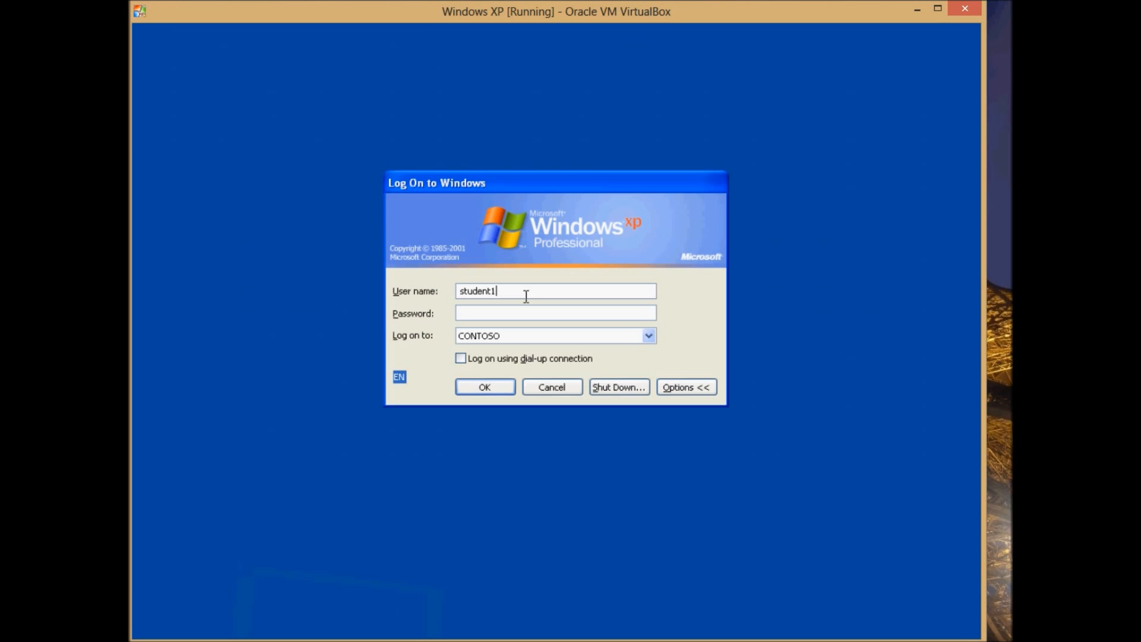
Try to log on to the Windows XP machine as student1 by entering the account password.
{"action": "left_click", "coordinate": [571, 315]}
{"action": "type", "text": "********"}
{"action": "key", "text": "Return"}
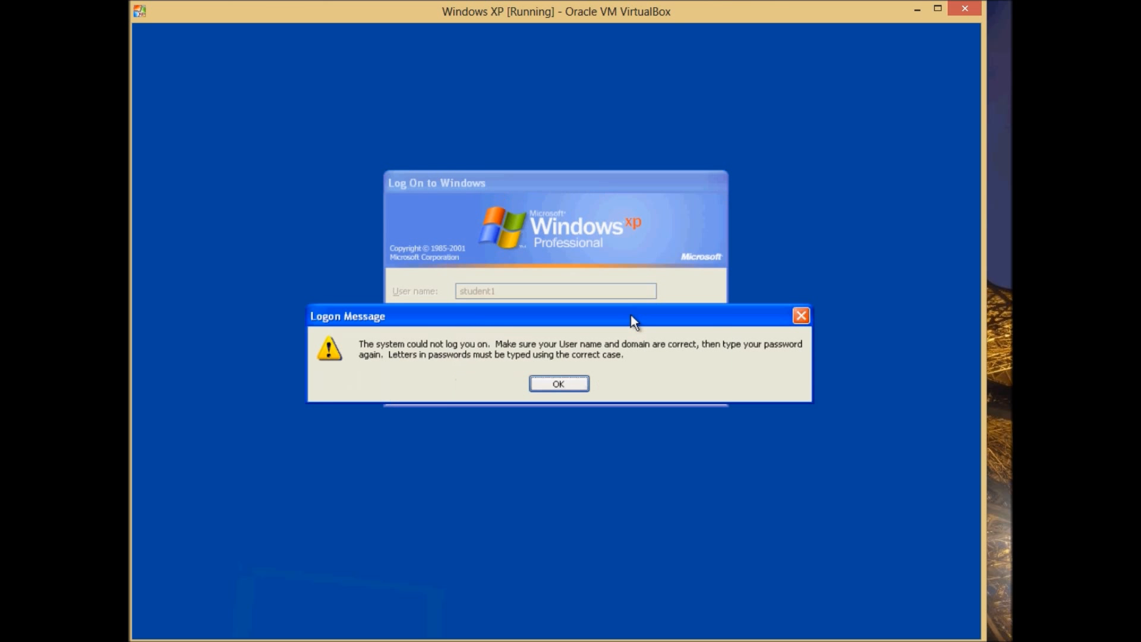
{"action": "key", "text": "Return"}
{"action": "type", "text": "*******"}
{"action": "key", "text": "Return"}
{"action": "key", "text": "Return"}
{"action": "type", "text": "********"}
{"action": "key", "text": "Return"}
{"action": "key", "text": "Return"}
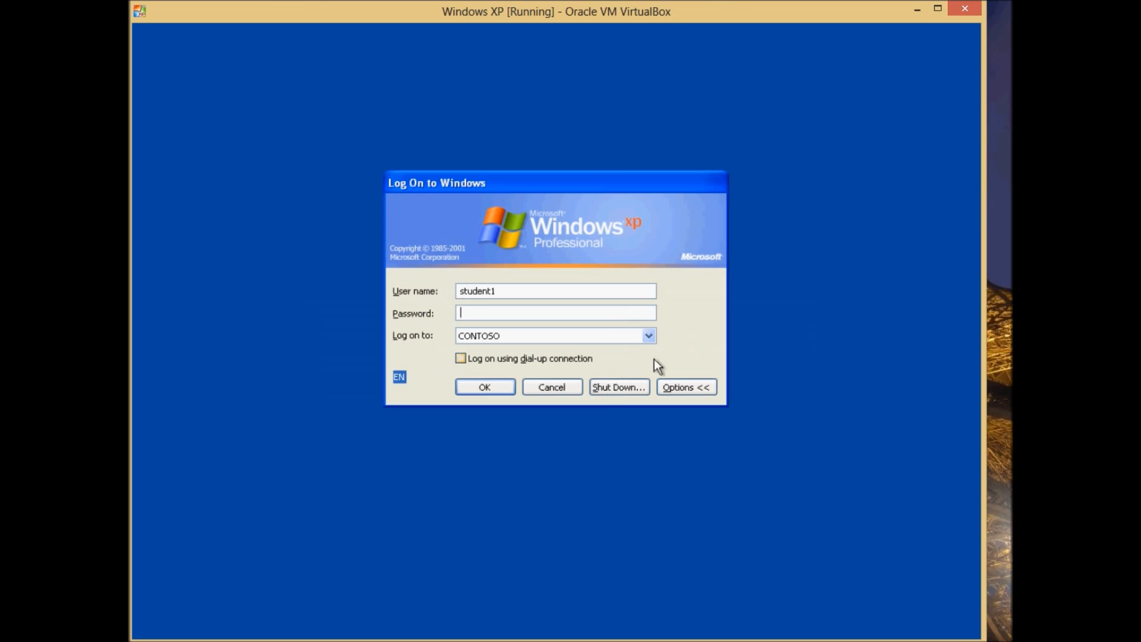
Return to the Windows XP machine and try entering the account password again.
{"action": "left_click", "coordinate": [917, 10]}
{"action": "double_click", "coordinate": [320, 270]}
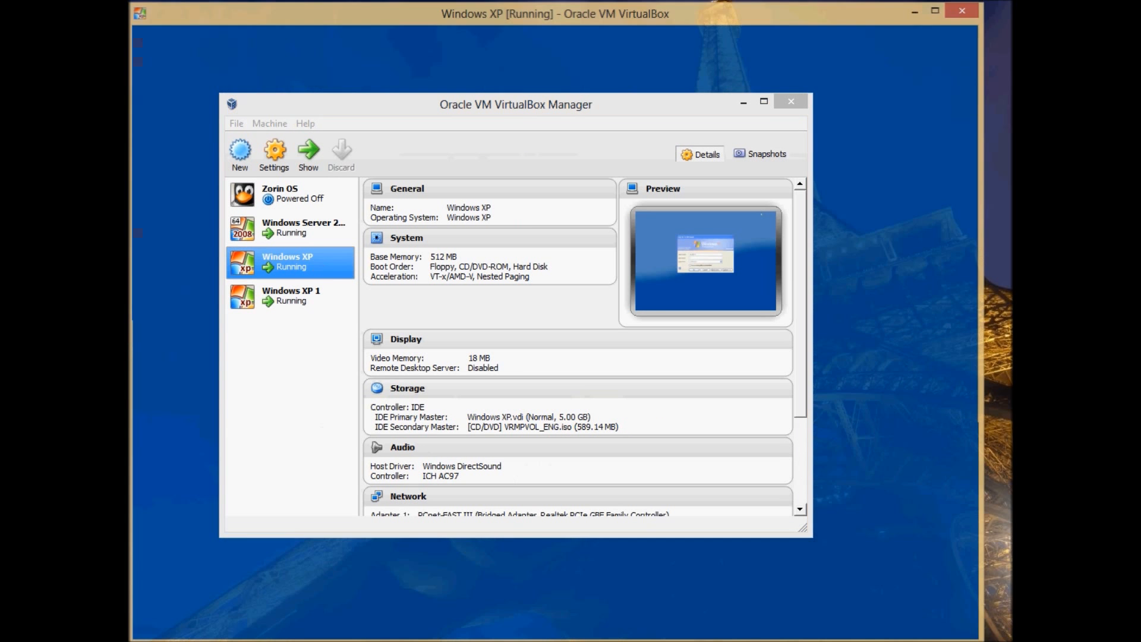
{"action": "type", "text": "********"}
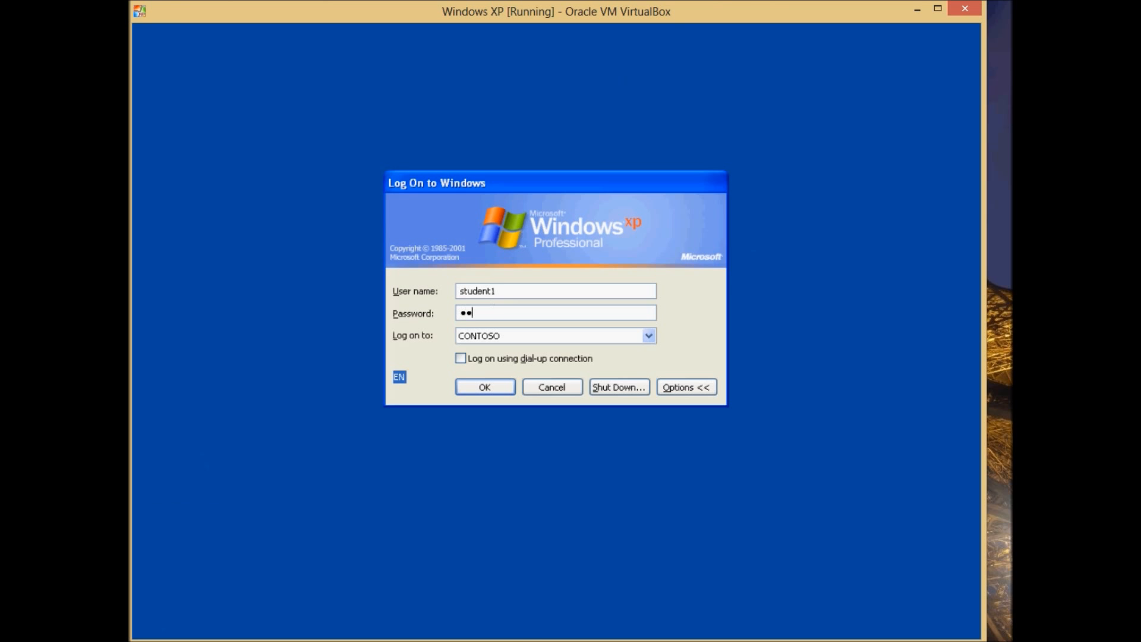
{"action": "key", "text": "Return"}
{"action": "key", "text": "Return"}
Open the Windows XP 1 machine and log on to CONTOSO as student1 with the account password.
{"action": "left_click", "coordinate": [924, 16]}
{"action": "double_click", "coordinate": [315, 294]}
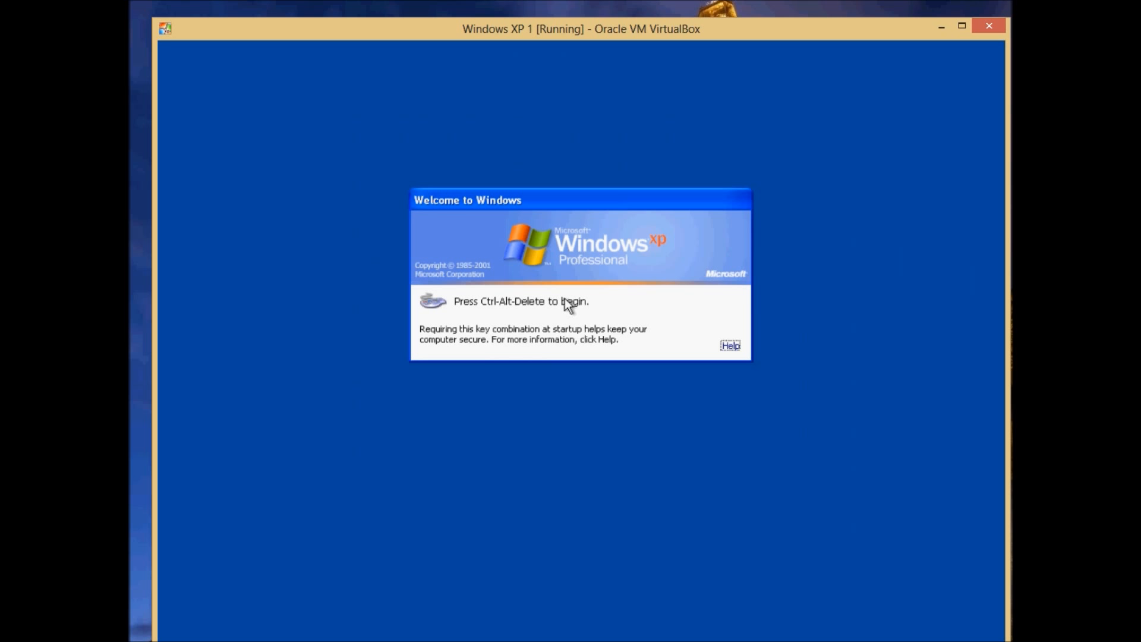
{"action": "key", "text": "ctrl+alt+Delete"}
{"action": "type", "text": "sutdent"}
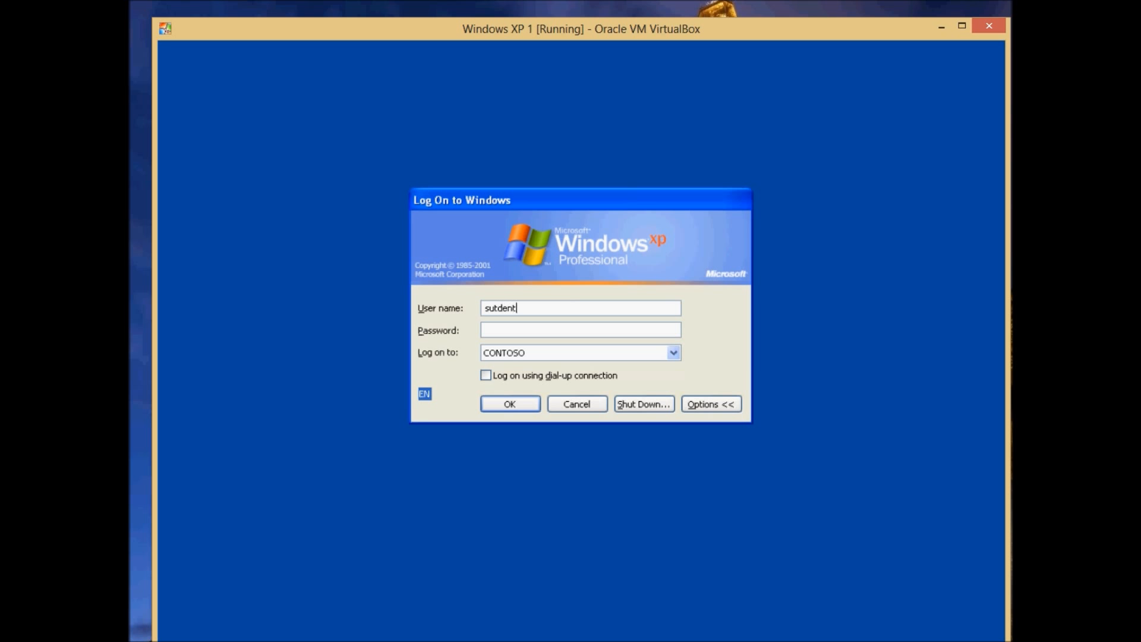
{"action": "key", "text": "BackSpace"}
{"action": "key", "text": "BackSpace"}
{"action": "key", "text": "BackSpace"}
{"action": "key", "text": "BackSpace"}
{"action": "type", "text": "tudent1Pa$$w0rd1"}
{"action": "key", "text": "Return"}
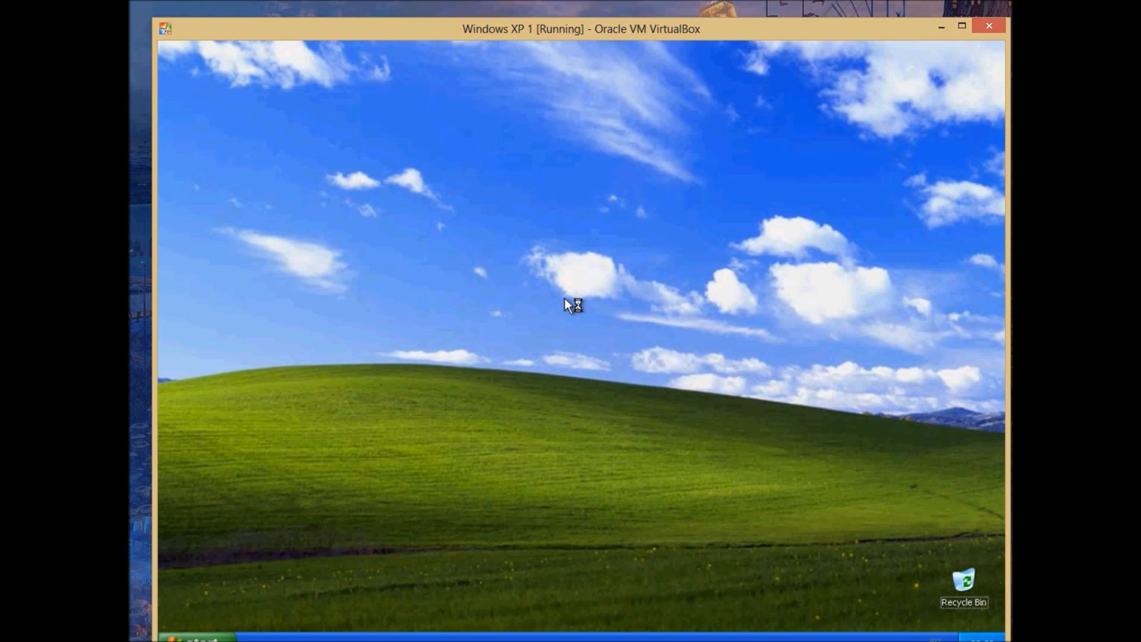
{"action": "left_click_drag", "start_coordinate": [510, 37], "coordinate": [494, 28]}
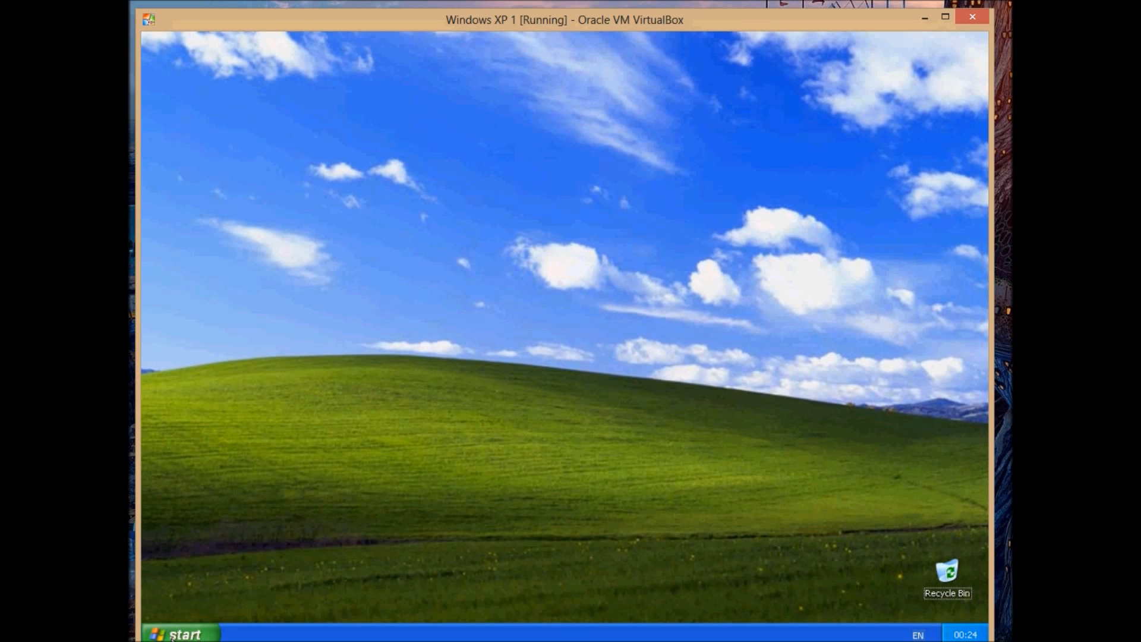
{"action": "left_click", "coordinate": [171, 634]}
{"action": "left_click", "coordinate": [333, 569]}
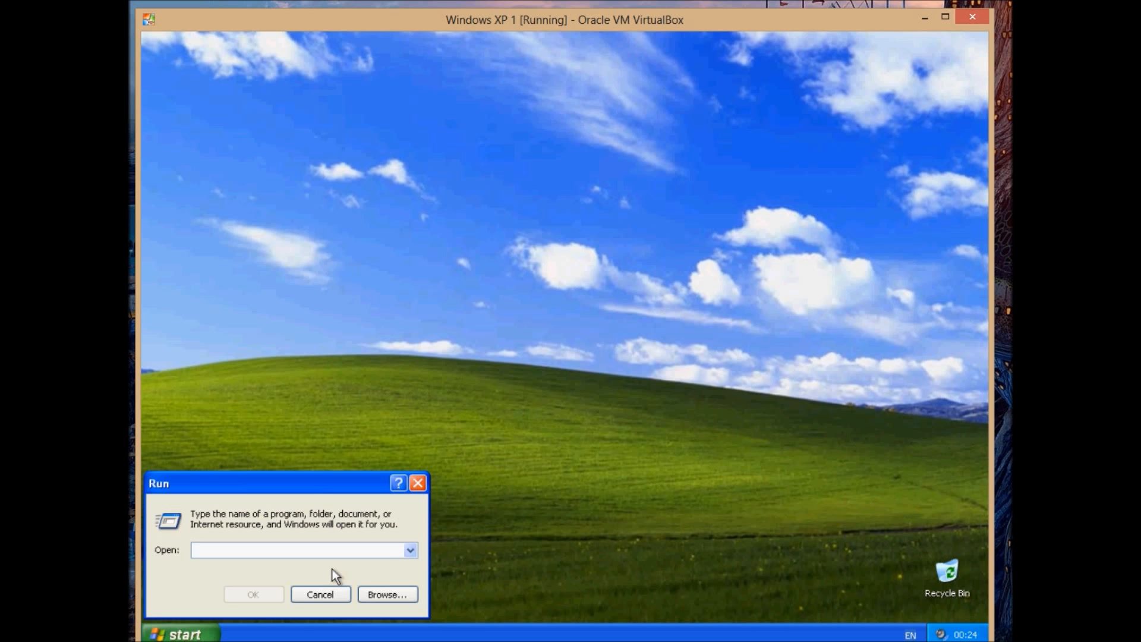
{"action": "left_click", "coordinate": [418, 482]}
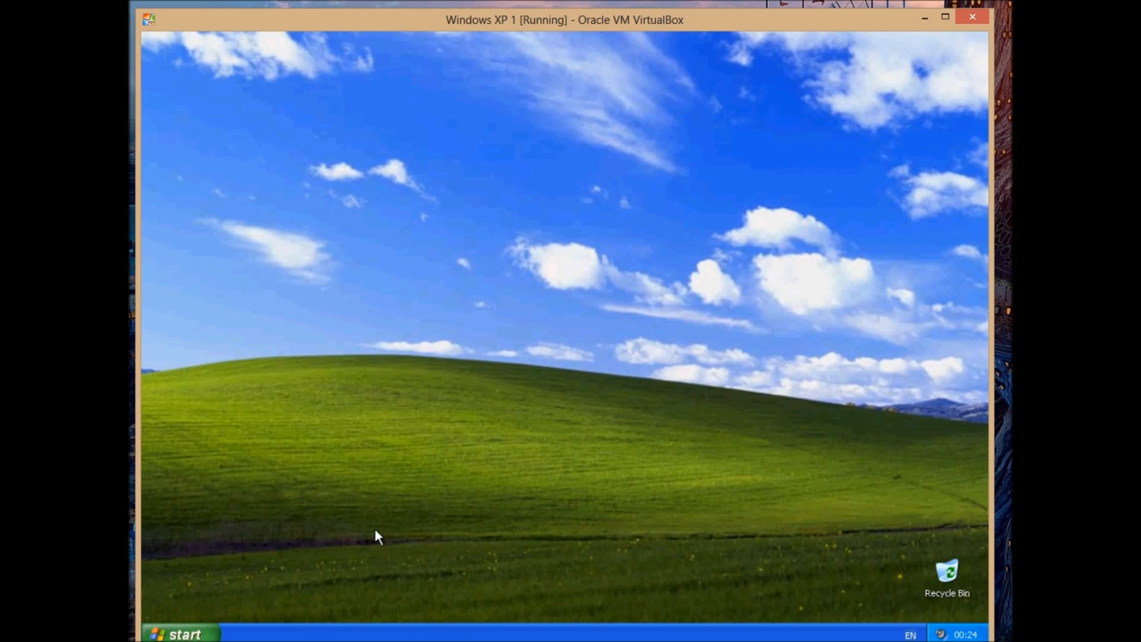
Open My Documents and create a new folder named adasdasd.
{"action": "left_click", "coordinate": [176, 633]}
{"action": "left_click", "coordinate": [362, 306]}
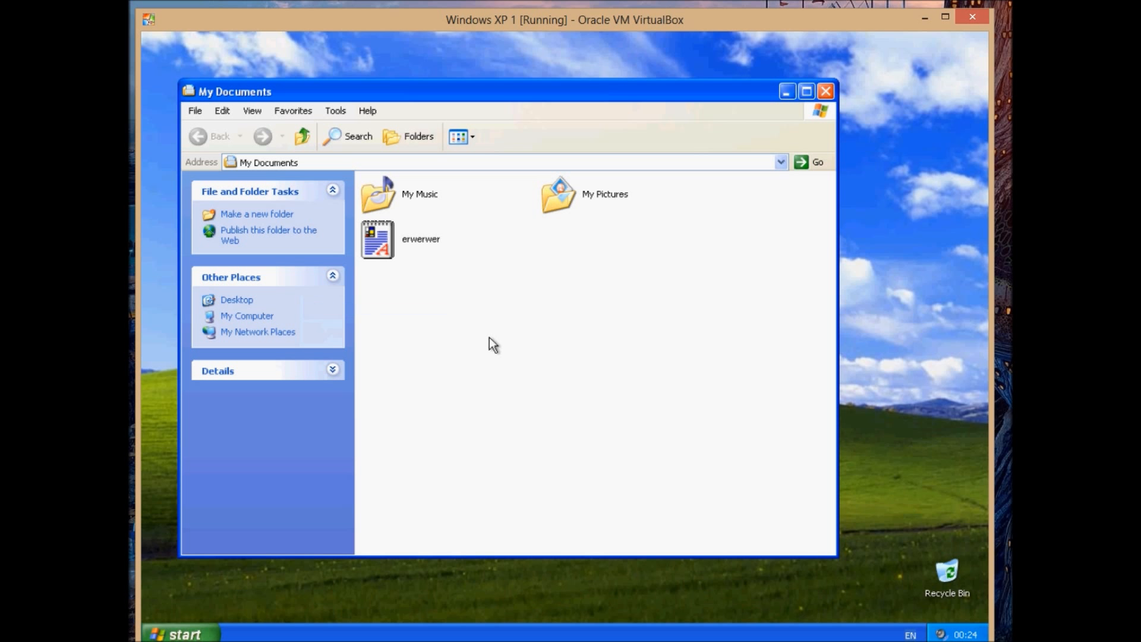
{"action": "right_click", "coordinate": [446, 289]}
{"action": "mouse_move", "coordinate": [512, 385]}
{"action": "left_click", "coordinate": [572, 386]}
{"action": "type", "text": "adasdasd"}
{"action": "key", "text": "Return"}
Create a new document named asdasdasdasd in My Documents.
{"action": "right_click", "coordinate": [583, 349]}
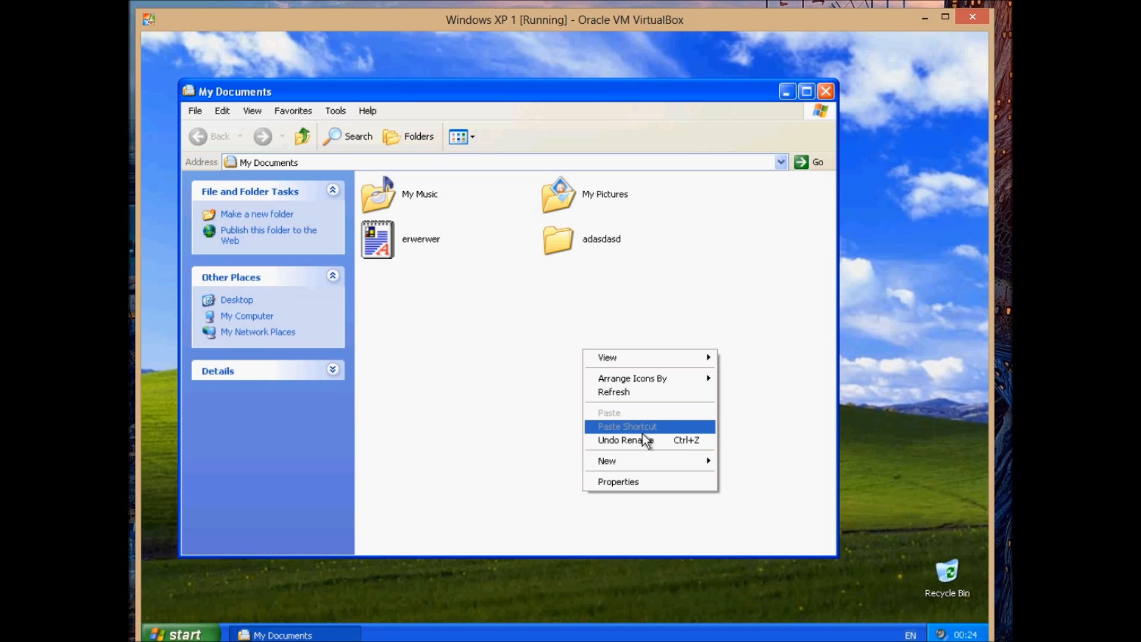
{"action": "mouse_move", "coordinate": [618, 461]}
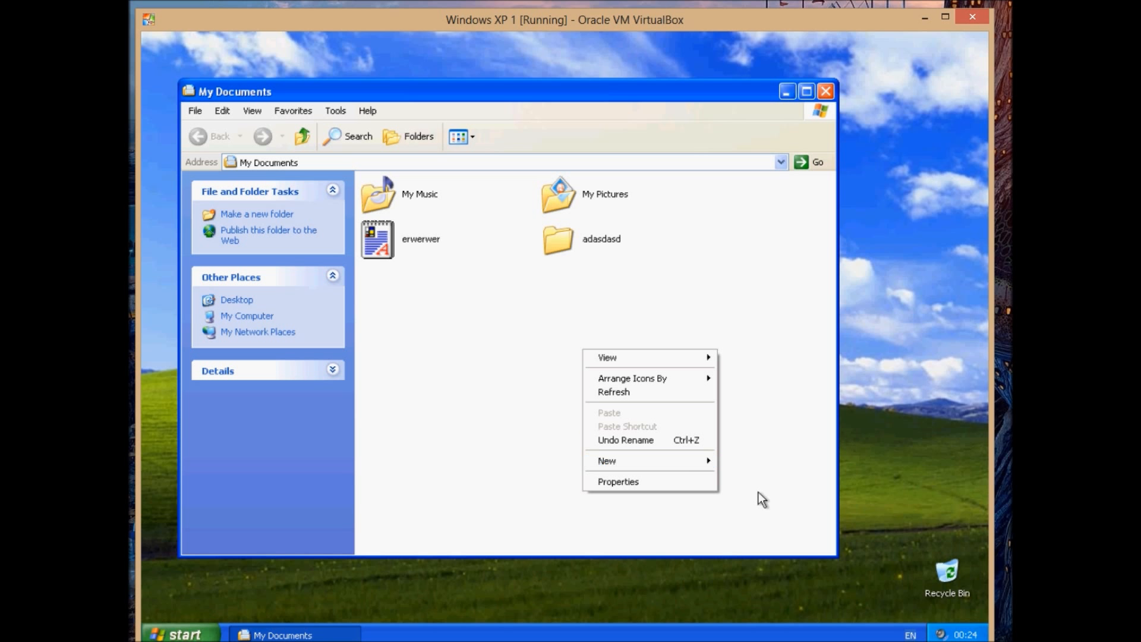
{"action": "mouse_move", "coordinate": [682, 458]}
{"action": "left_click", "coordinate": [783, 530]}
{"action": "type", "text": "asdasdasdasd"}
{"action": "key", "text": "Return"}
{"action": "left_click", "coordinate": [569, 405]}
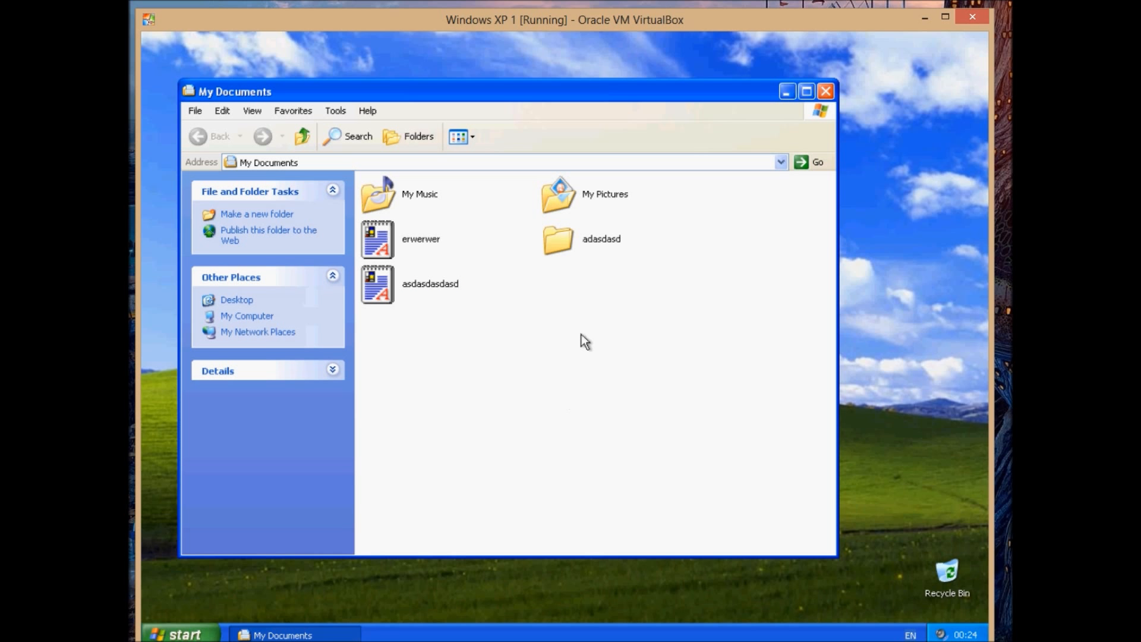
Close My Documents and log student1 off the Windows XP 1 machine.
{"action": "left_click", "coordinate": [808, 91]}
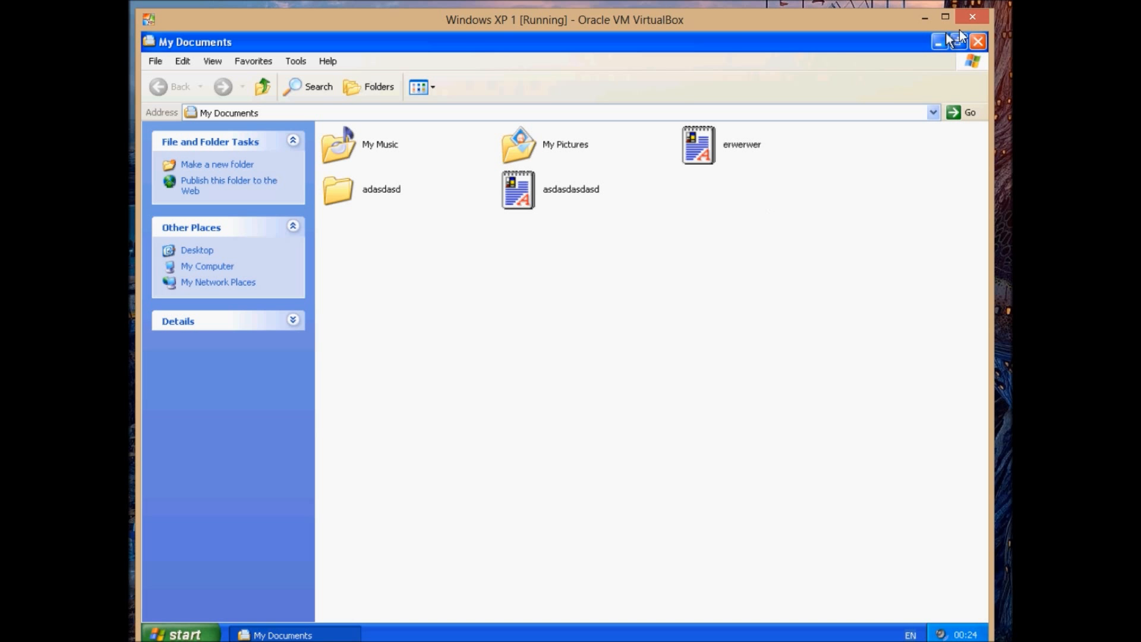
{"action": "left_click", "coordinate": [977, 42]}
{"action": "left_click", "coordinate": [181, 634]}
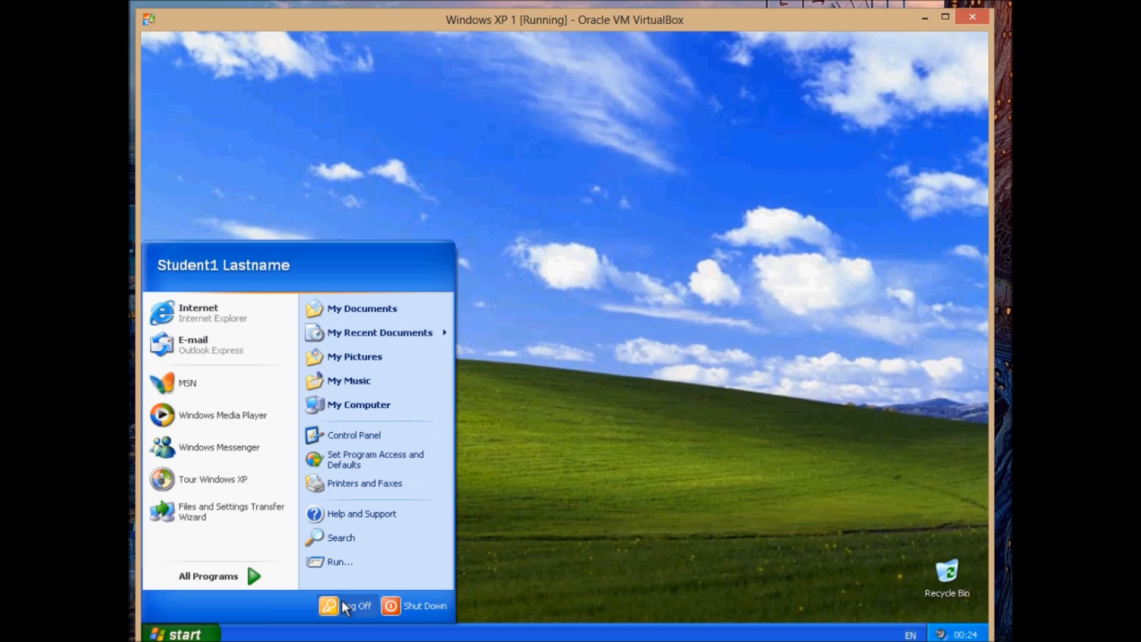
{"action": "left_click", "coordinate": [343, 604]}
{"action": "left_click", "coordinate": [541, 358]}
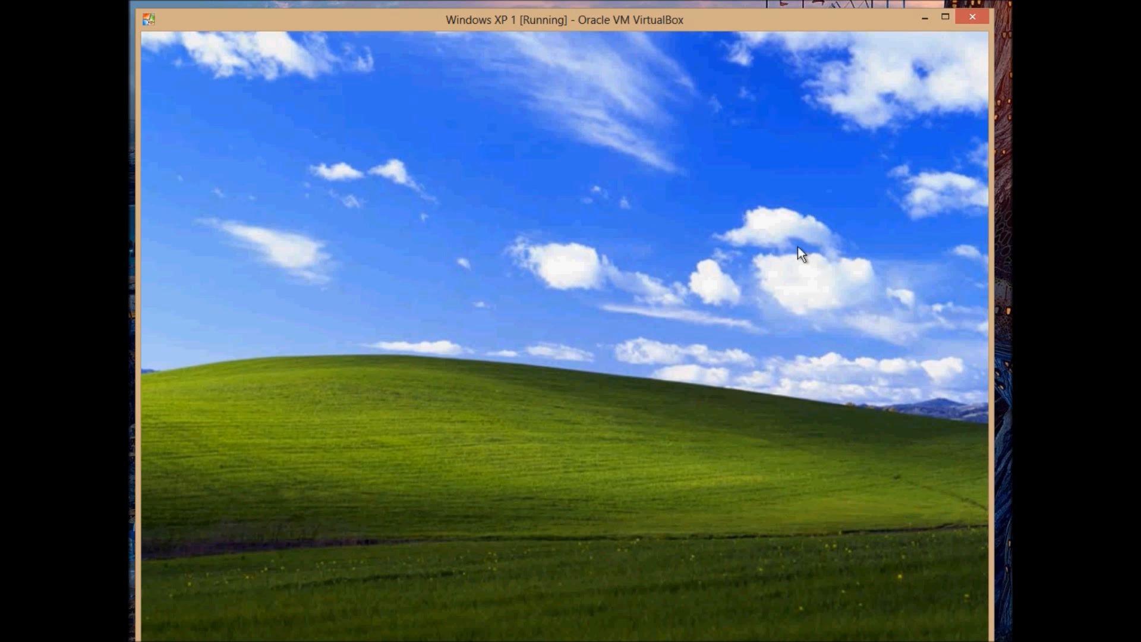
Switch to the server and browse Roaming-Users\student1 and its My Documents folder to check the stored profile files.
{"action": "mouse_move", "coordinate": [437, 627]}
{"action": "left_click", "coordinate": [526, 612]}
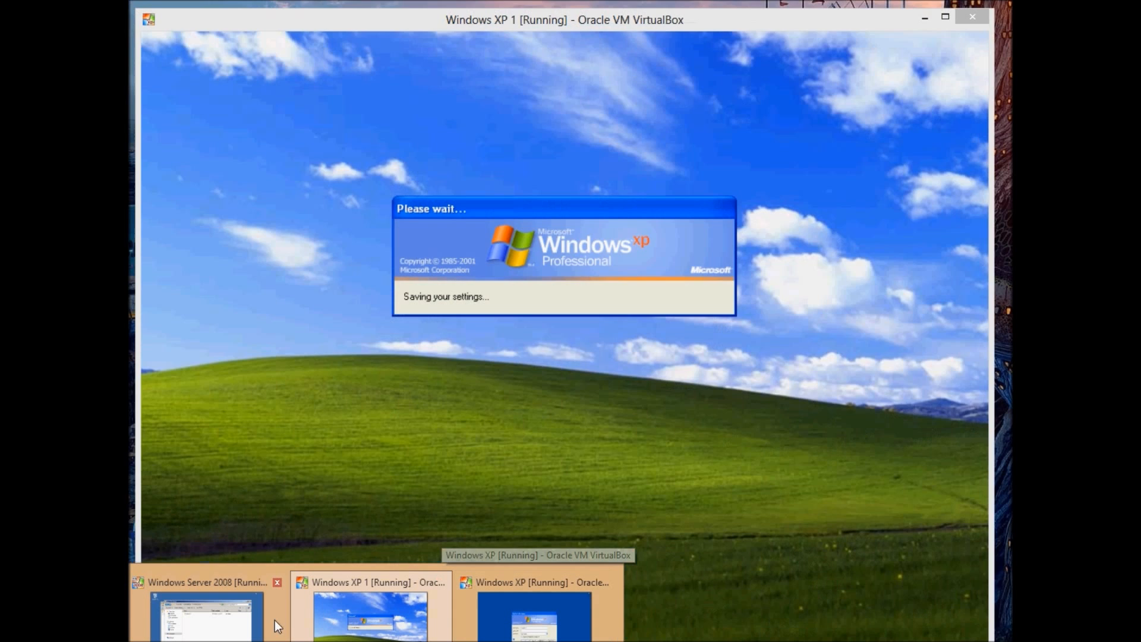
{"action": "left_click", "coordinate": [255, 618]}
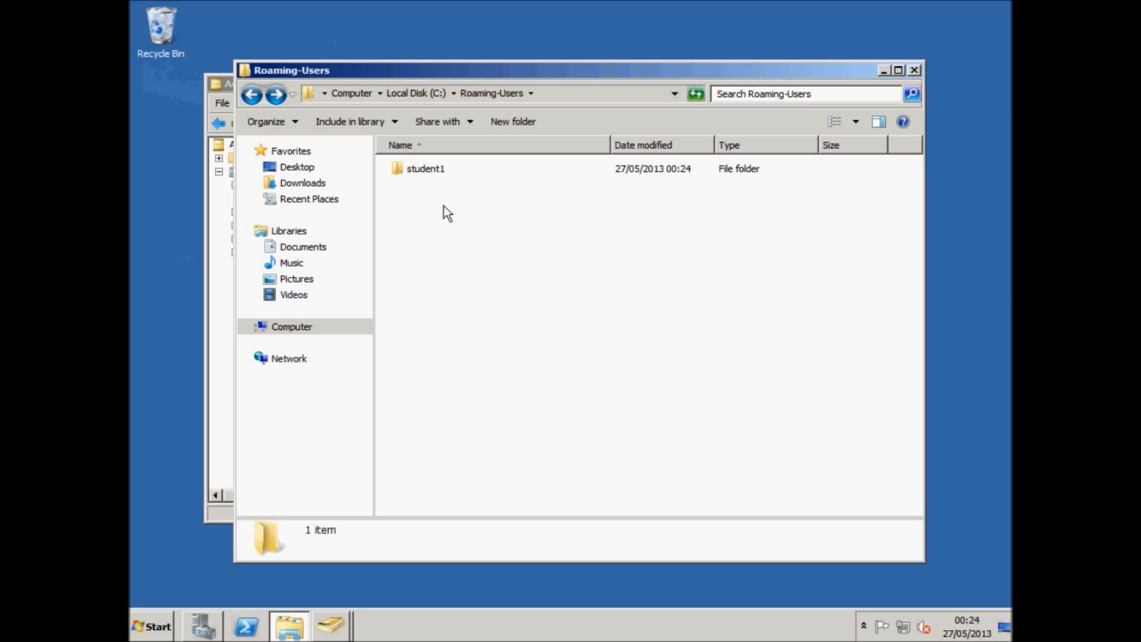
{"action": "double_click", "coordinate": [434, 170]}
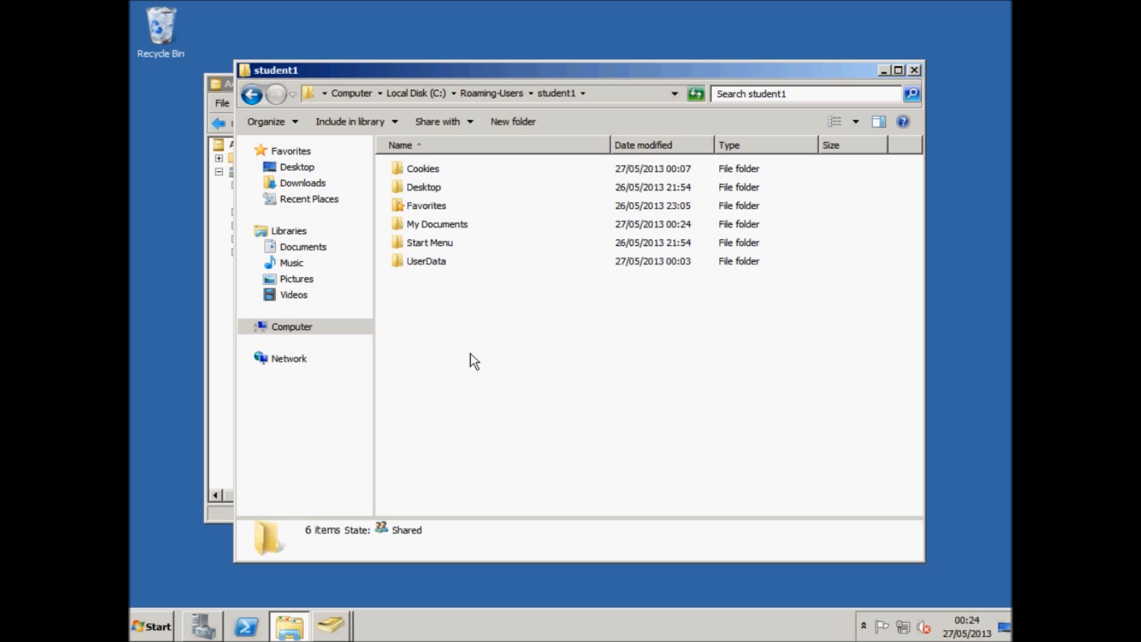
{"action": "double_click", "coordinate": [432, 224]}
{"action": "left_click", "coordinate": [446, 229]}
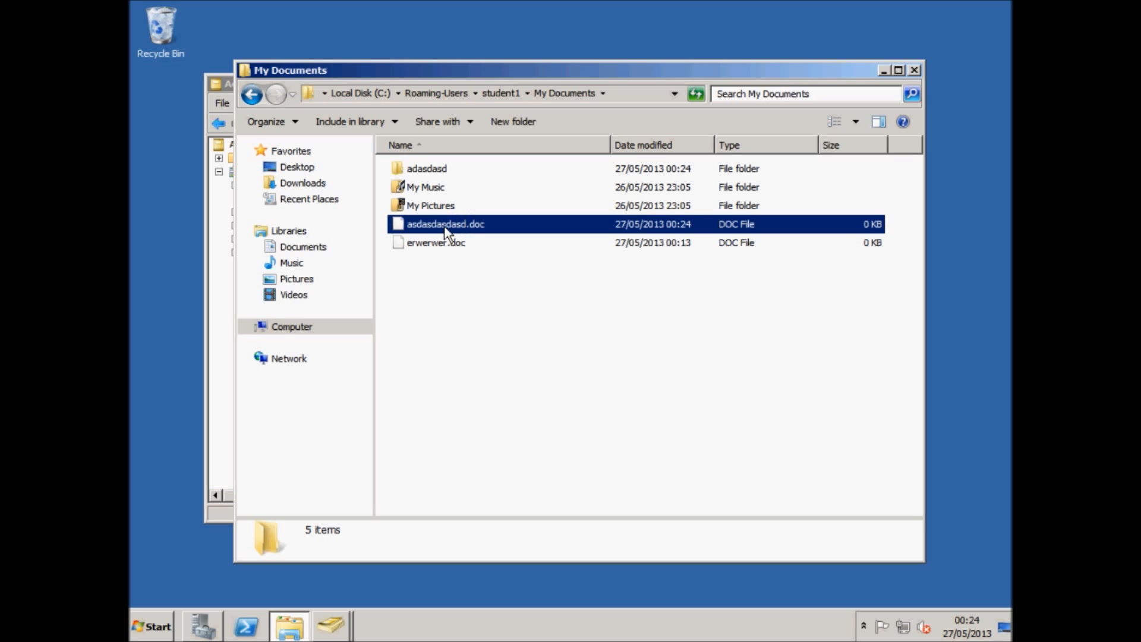
{"action": "left_click", "coordinate": [450, 243]}
{"action": "left_click", "coordinate": [438, 170]}
{"action": "key", "text": "BackSpace"}
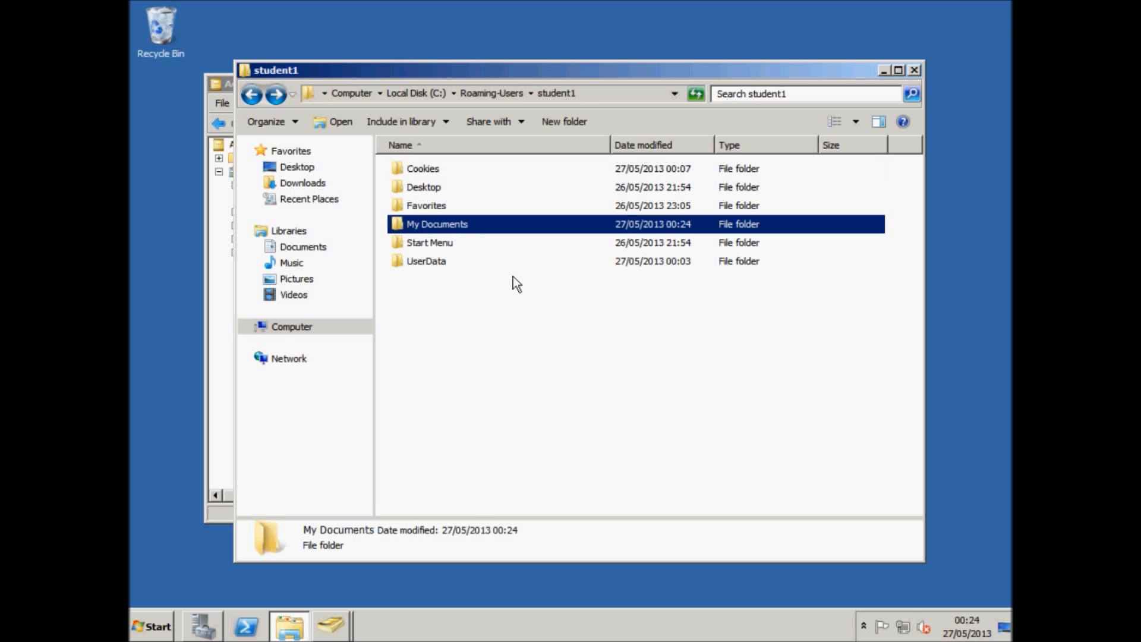
Switch to the Windows XP 1 machine and log on as student1 with the account password.
{"action": "left_click", "coordinate": [884, 71]}
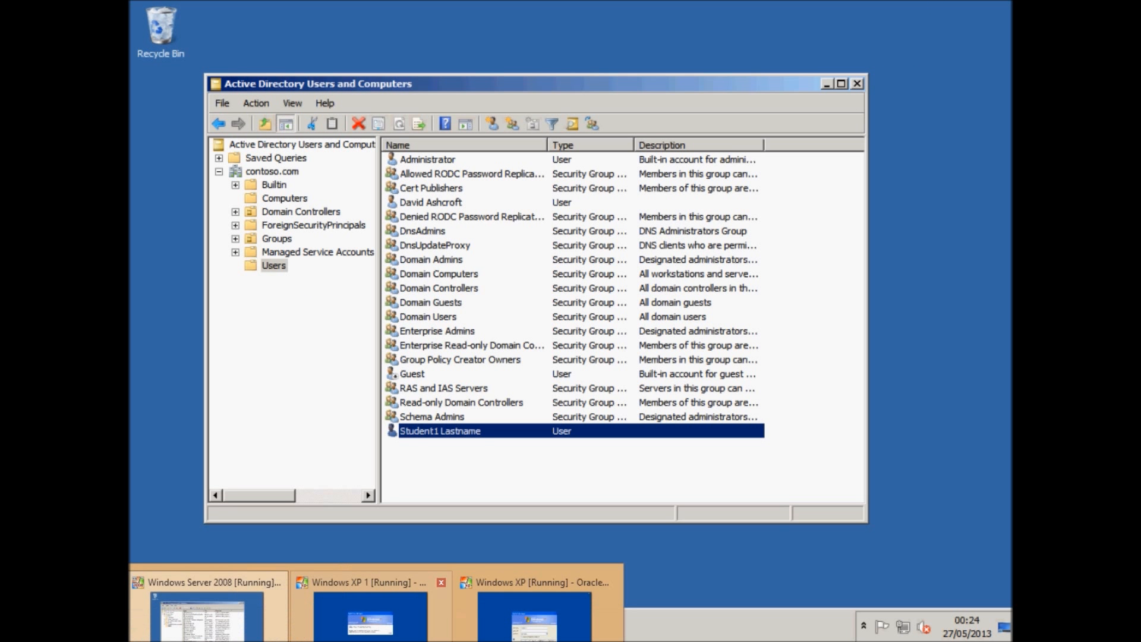
{"action": "left_click", "coordinate": [507, 636]}
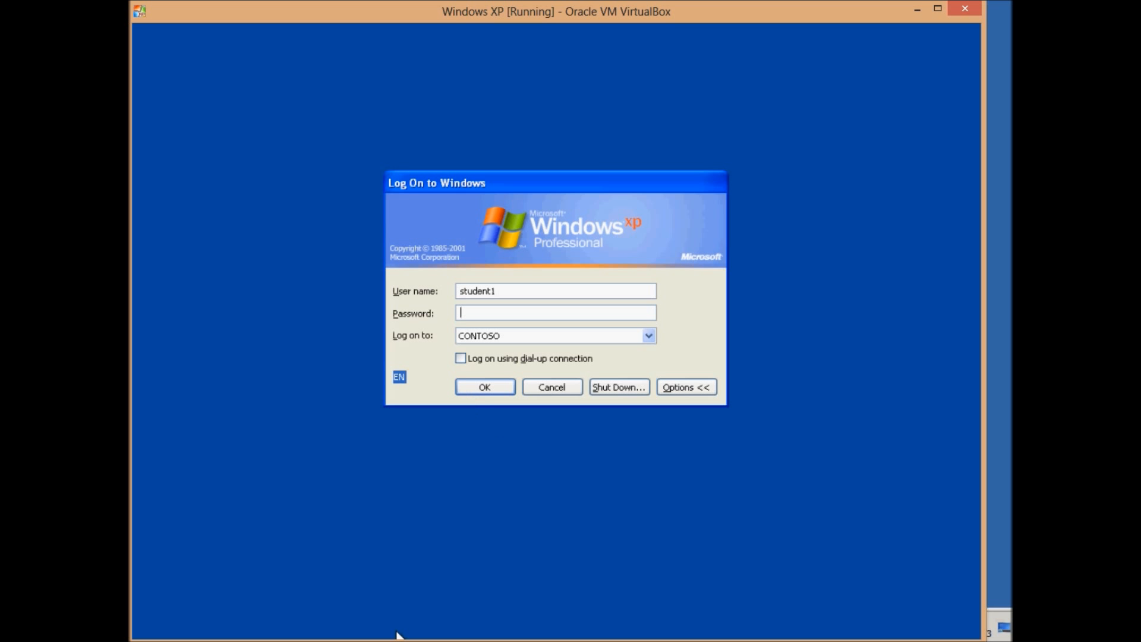
{"action": "left_click", "coordinate": [360, 613]}
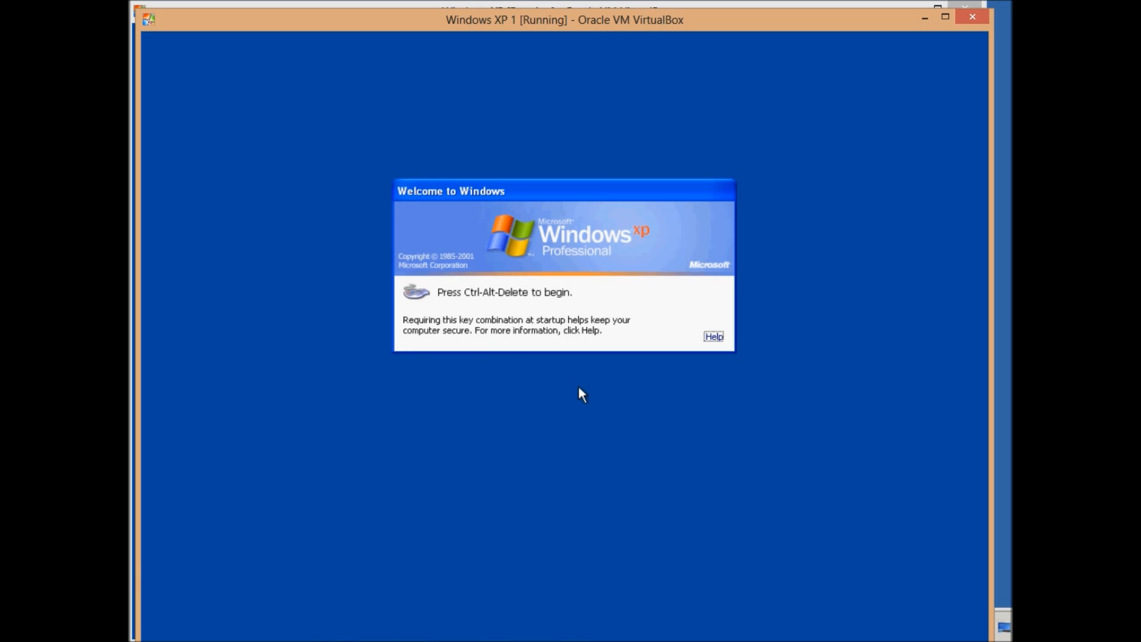
{"action": "key", "text": "ctrl+alt+Delete"}
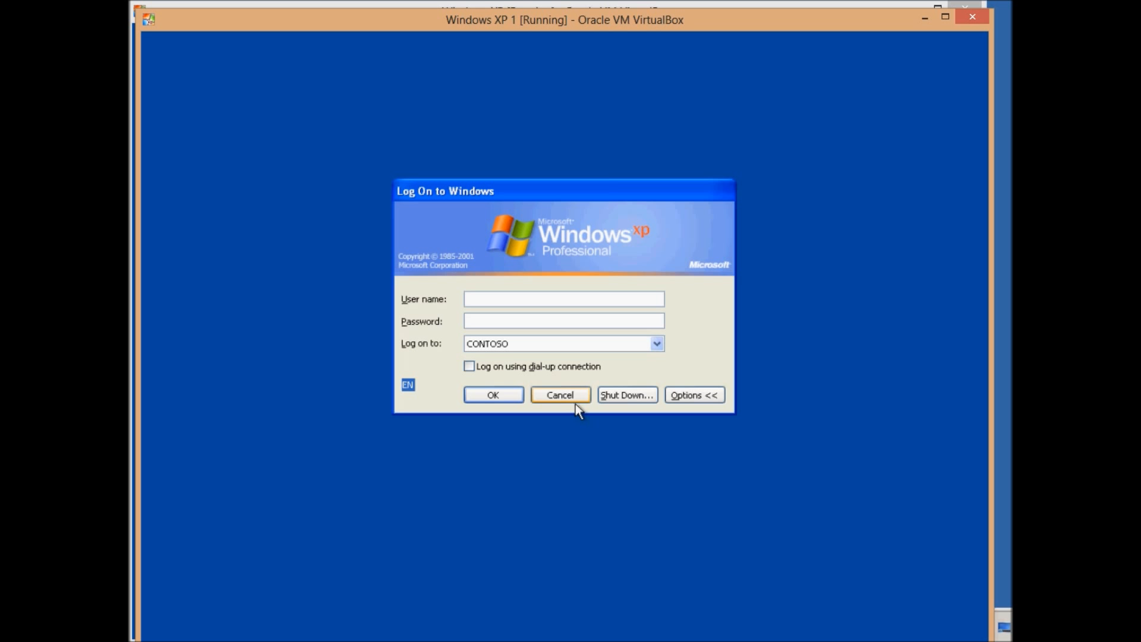
{"action": "type", "text": "student••••••••"}
{"action": "key", "text": "Return"}
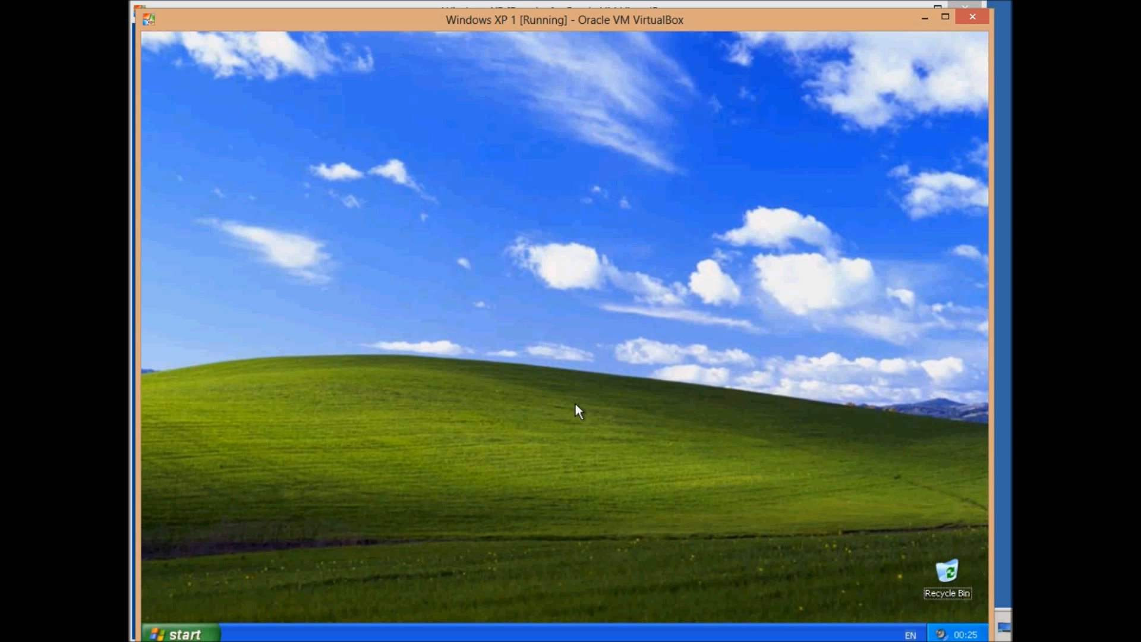
Open My Documents to check that the adasdasd folder and asdasdasdasd document are present.
{"action": "left_click", "coordinate": [182, 634]}
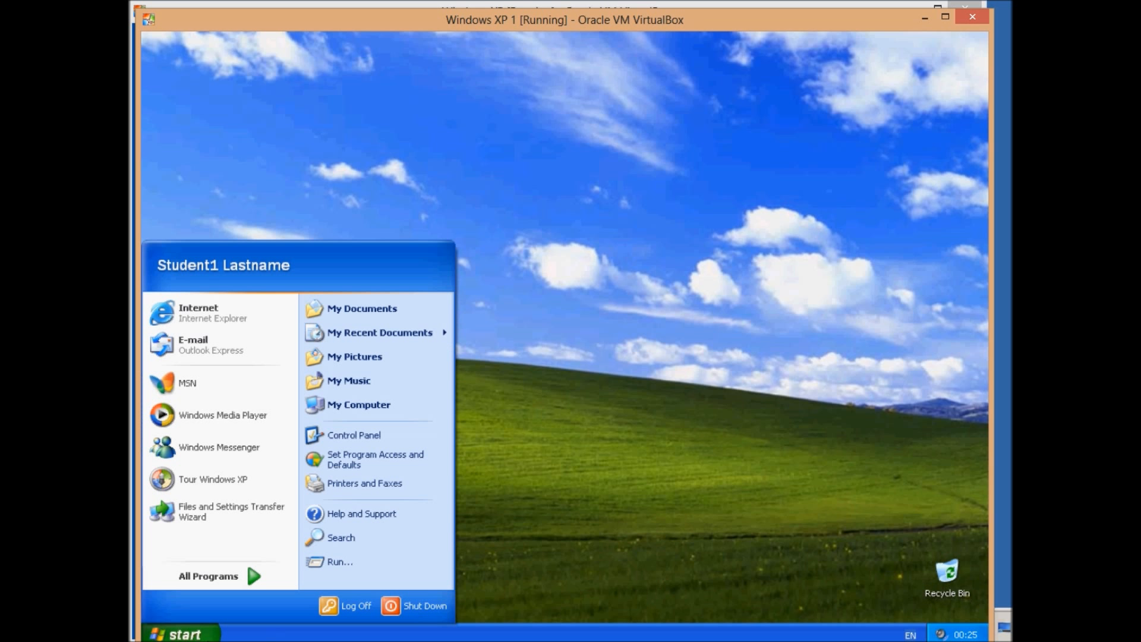
{"action": "left_click", "coordinate": [359, 326]}
{"action": "left_click", "coordinate": [535, 195]}
{"action": "left_click", "coordinate": [685, 162]}
{"action": "left_click", "coordinate": [518, 192]}
{"action": "left_click", "coordinate": [434, 199]}
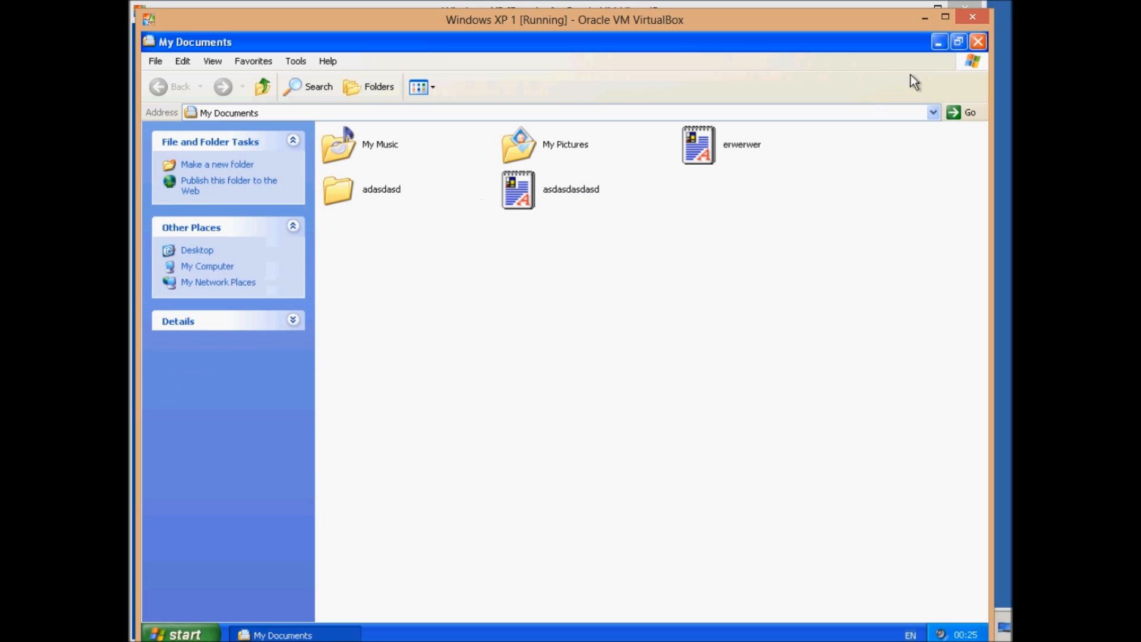
Close My Documents and set the desktop background to Ascent in Display Properties.
{"action": "left_click", "coordinate": [977, 42]}
{"action": "right_click", "coordinate": [631, 235]}
{"action": "left_click", "coordinate": [665, 331]}
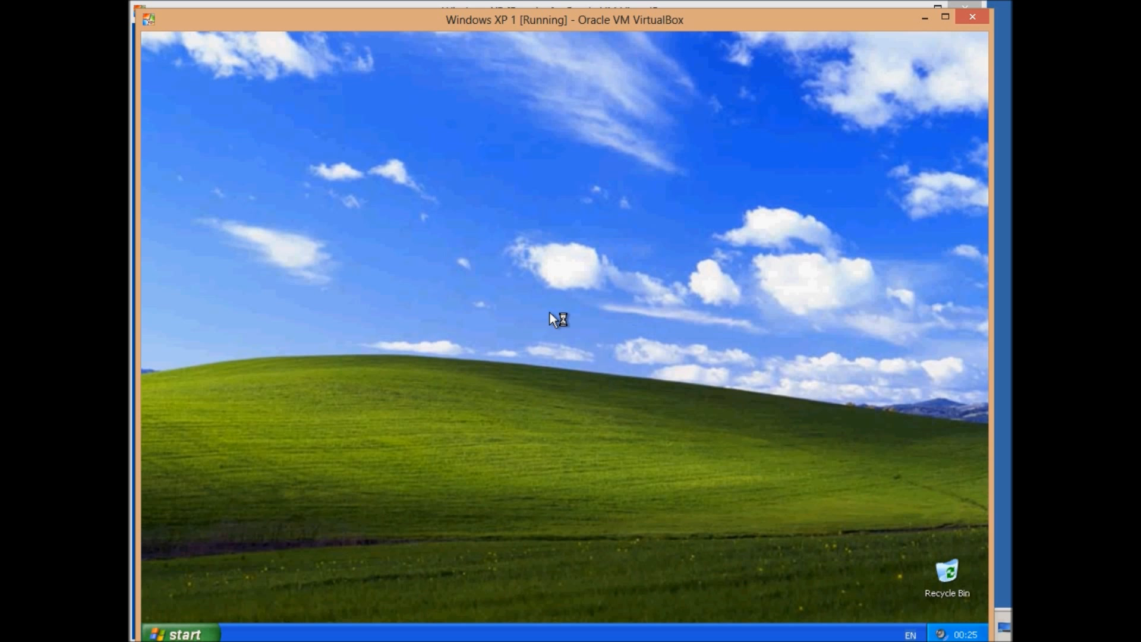
{"action": "left_click", "coordinate": [339, 162]}
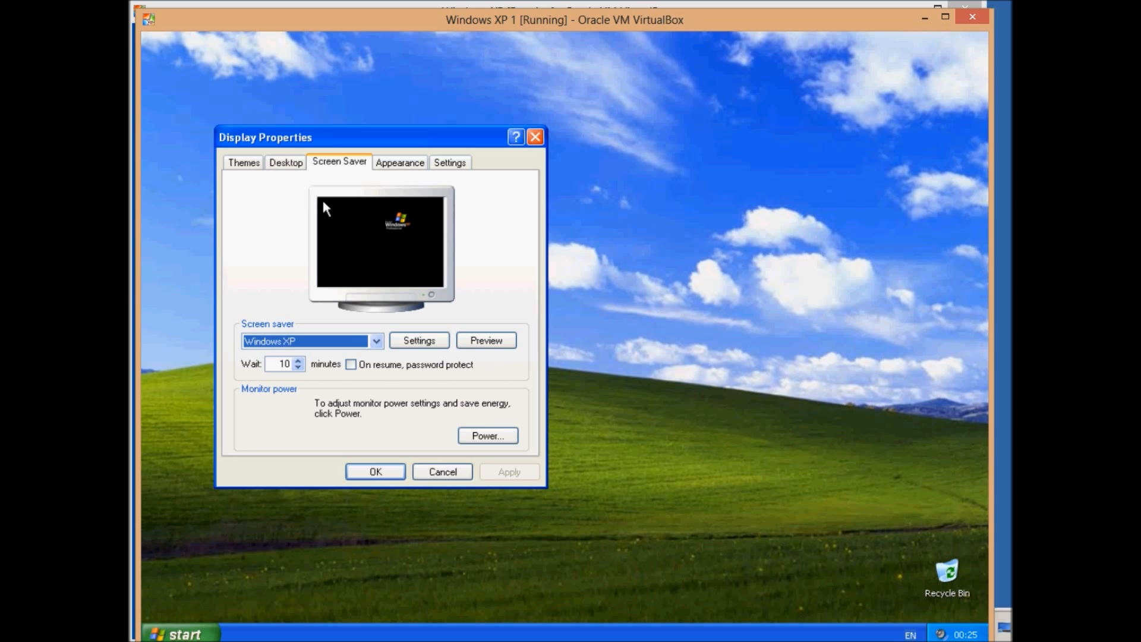
{"action": "left_click", "coordinate": [286, 161]}
{"action": "left_click", "coordinate": [267, 357]}
{"action": "left_click", "coordinate": [495, 471]}
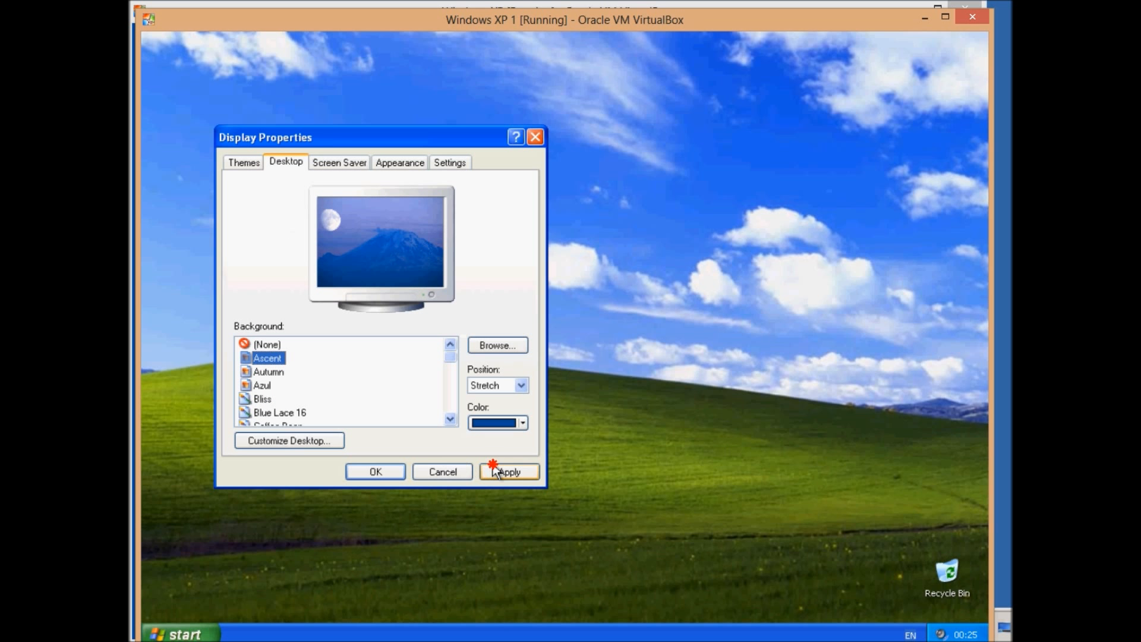
{"action": "left_click", "coordinate": [397, 471]}
Log student1 off the Windows XP 1 machine and return to the server.
{"action": "left_click", "coordinate": [176, 634]}
{"action": "left_click", "coordinate": [348, 605]}
{"action": "left_click", "coordinate": [542, 357]}
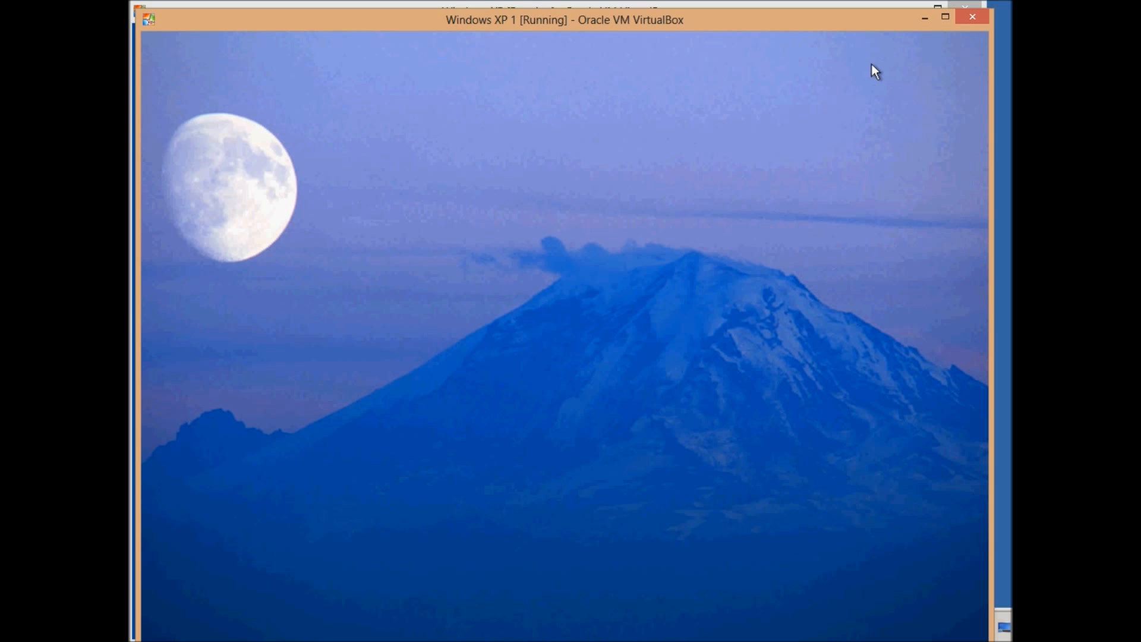
{"action": "left_click", "coordinate": [925, 21]}
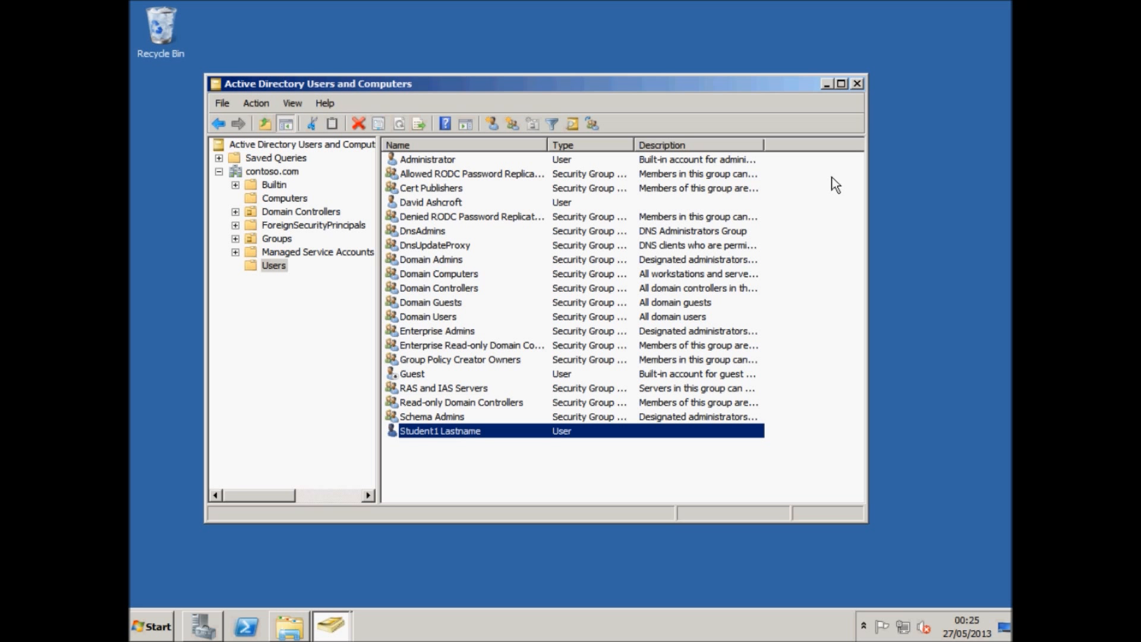
Switch to Windows XP 1 and log on as student1 with the account password.
{"action": "mouse_move", "coordinate": [336, 641]}
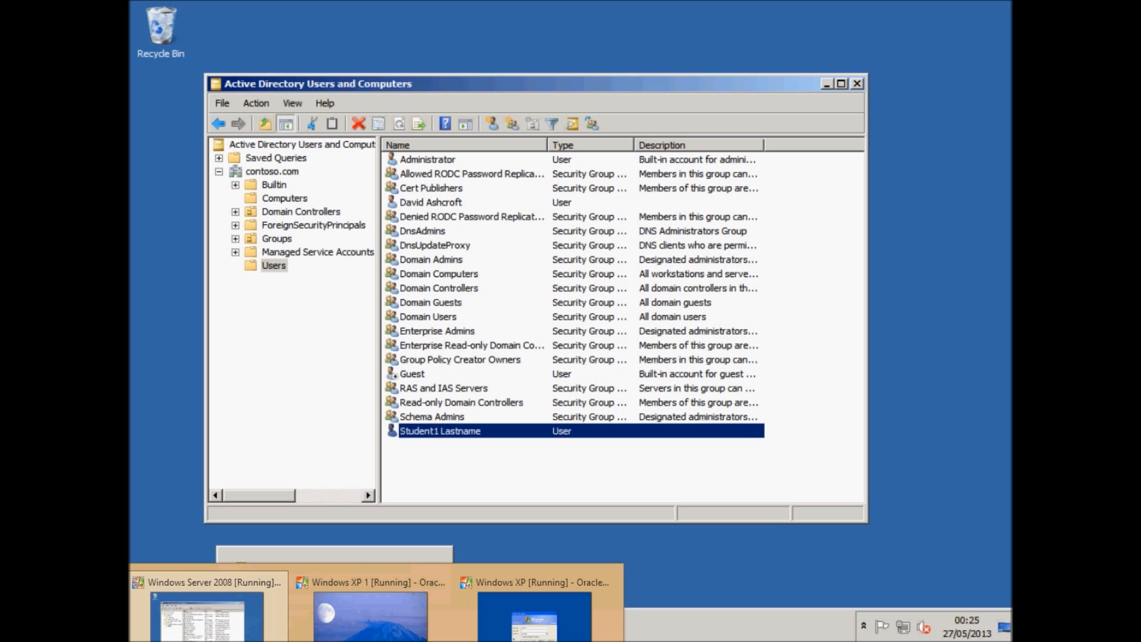
{"action": "left_click", "coordinate": [535, 613]}
{"action": "mouse_move", "coordinate": [535, 636]}
{"action": "left_click", "coordinate": [598, 621]}
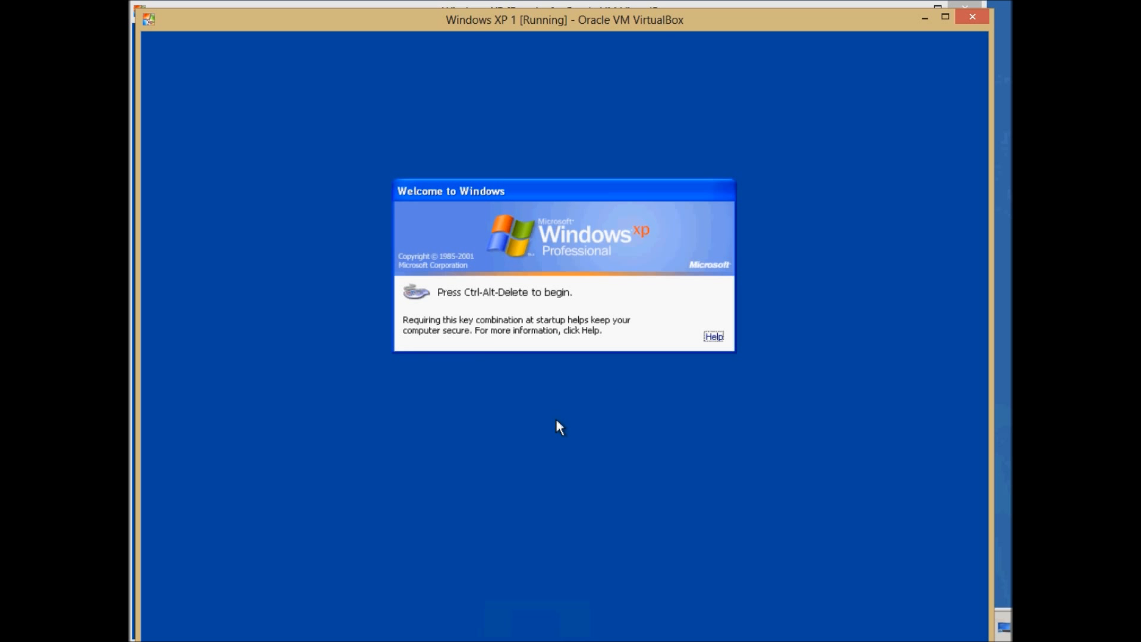
{"action": "key", "text": "ctrl+alt+Delete"}
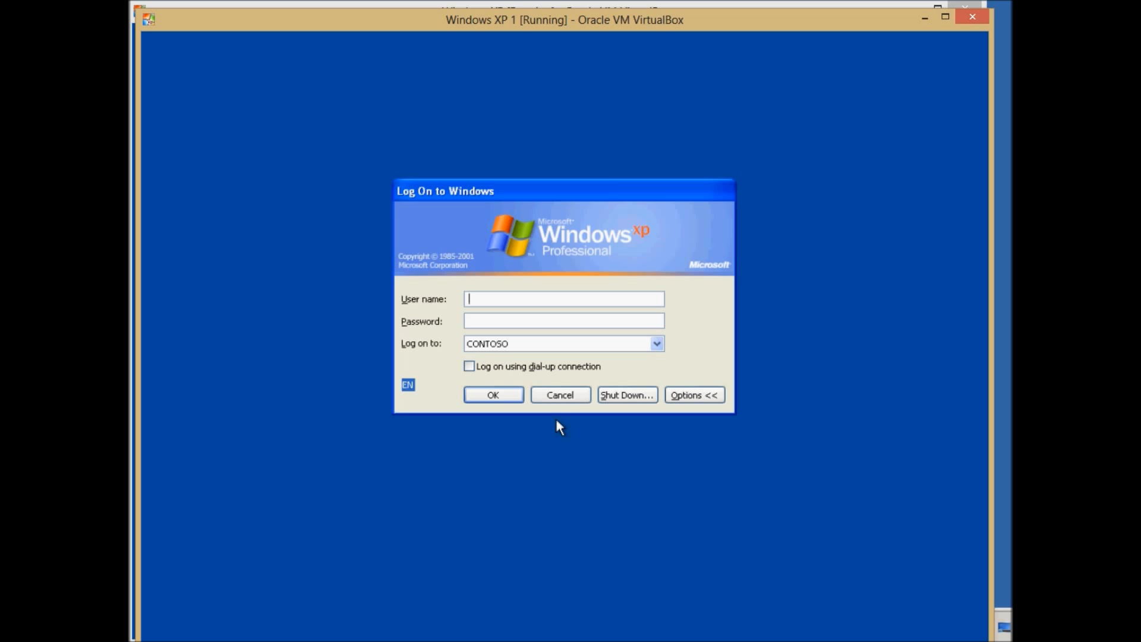
{"action": "type", "text": "administ"}
{"action": "key", "text": "BackSpace"}
{"action": "key", "text": "BackSpace"}
{"action": "key", "text": "BackSpace"}
{"action": "key", "text": "BackSpace"}
{"action": "key", "text": "BackSpace"}
{"action": "key", "text": "BackSpace"}
{"action": "key", "text": "BackSpace"}
{"action": "key", "text": "BackSpace"}
{"action": "type", "text": "user"}
{"action": "key", "text": "BackSpace"}
{"action": "key", "text": "BackSpace"}
{"action": "key", "text": "BackSpace"}
{"action": "key", "text": "BackSpace"}
{"action": "type", "text": "student1"}
{"action": "key", "text": "Tab"}
{"action": "type", "text": "Pa$$w0rd"}
{"action": "key", "text": "Return"}
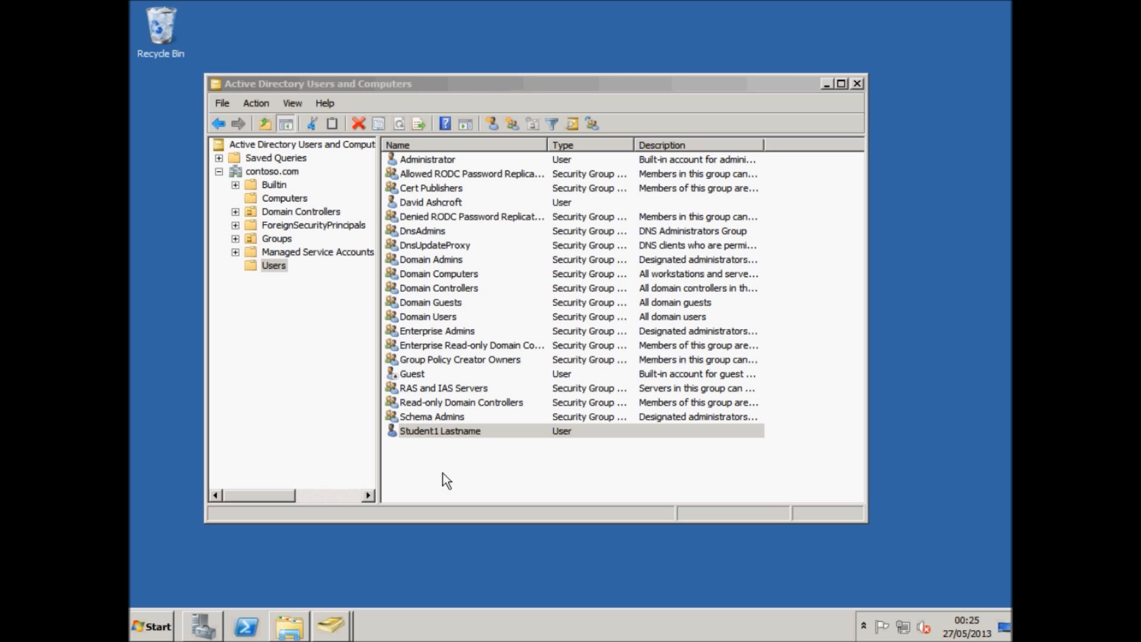
Browse the domain containers, open Group Policy Management and select the Group Policy Objects container.
{"action": "left_click", "coordinate": [444, 473]}
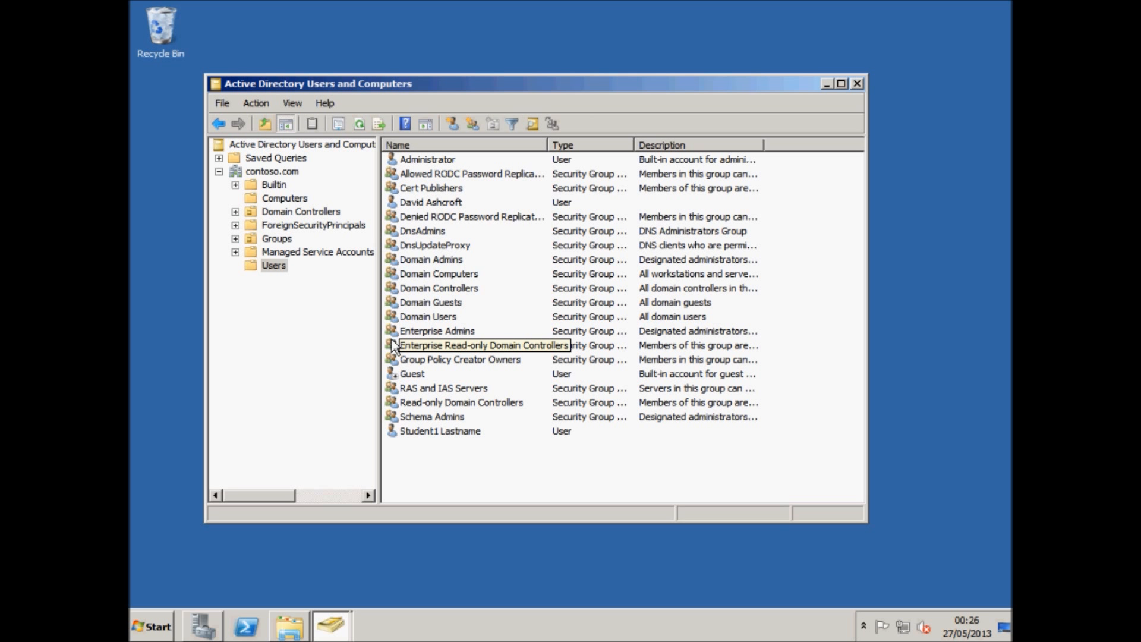
{"action": "left_click", "coordinate": [275, 267]}
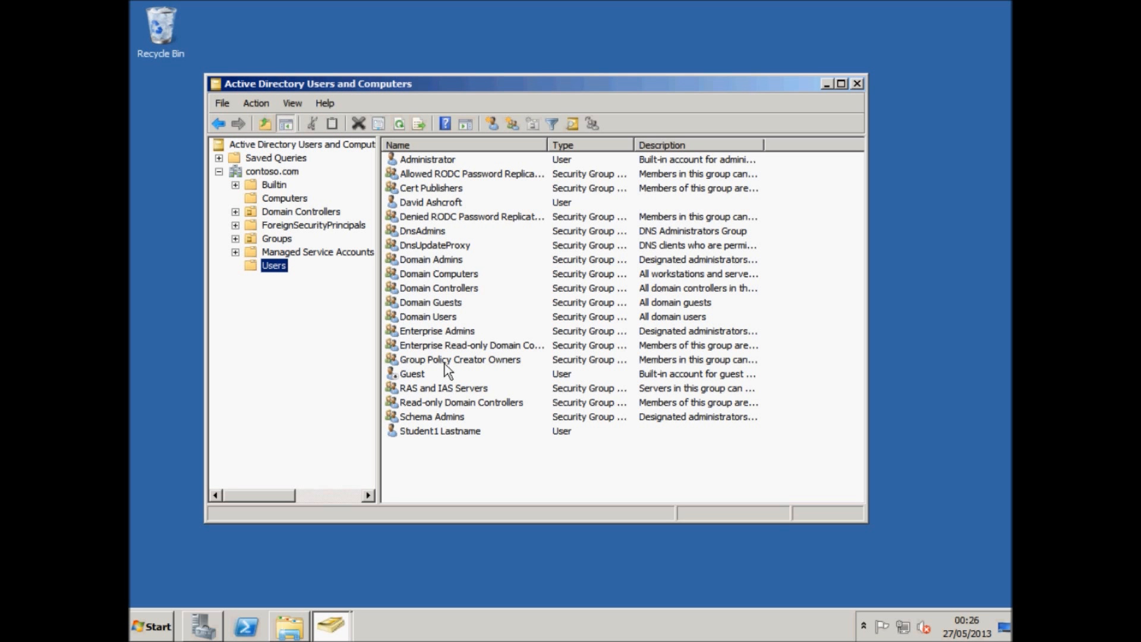
{"action": "left_click", "coordinate": [292, 253]}
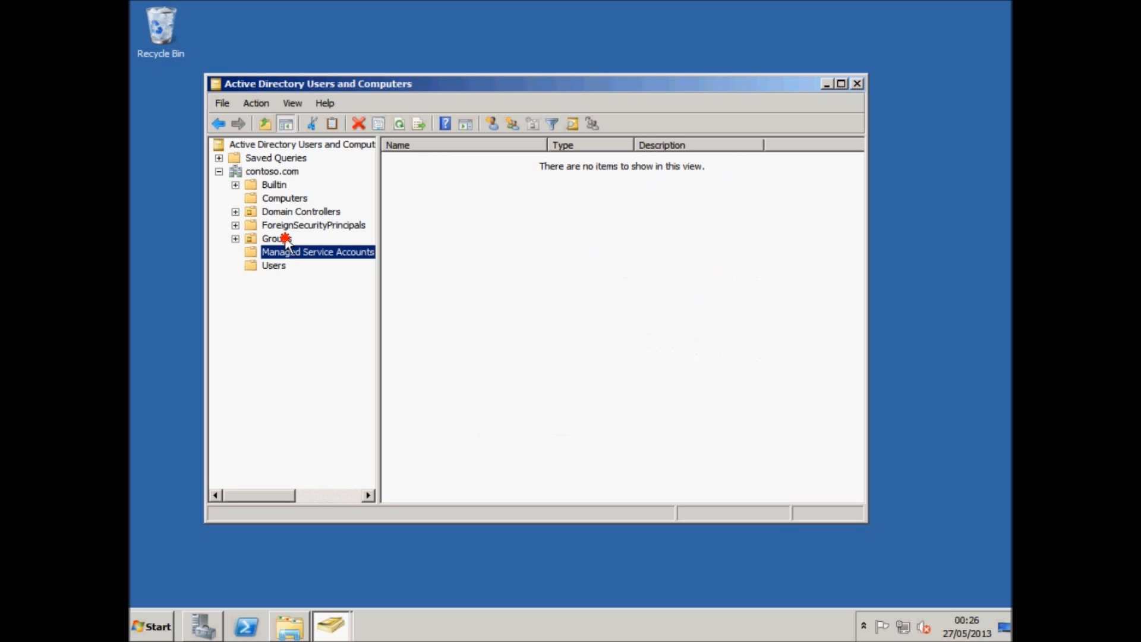
{"action": "left_click", "coordinate": [287, 240]}
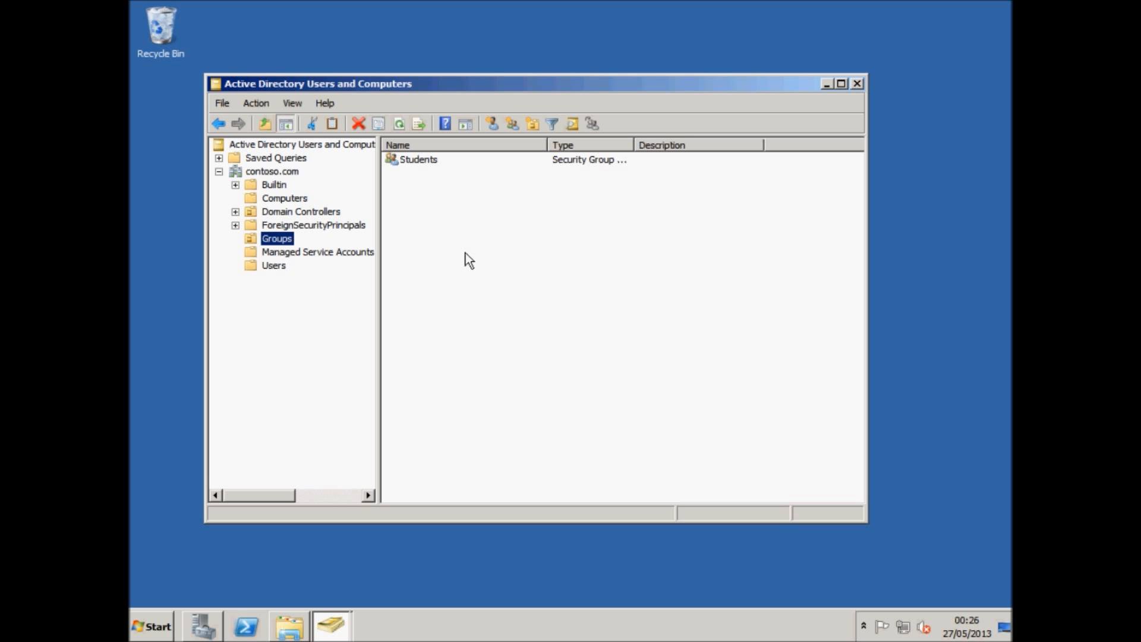
{"action": "left_click", "coordinate": [153, 625]}
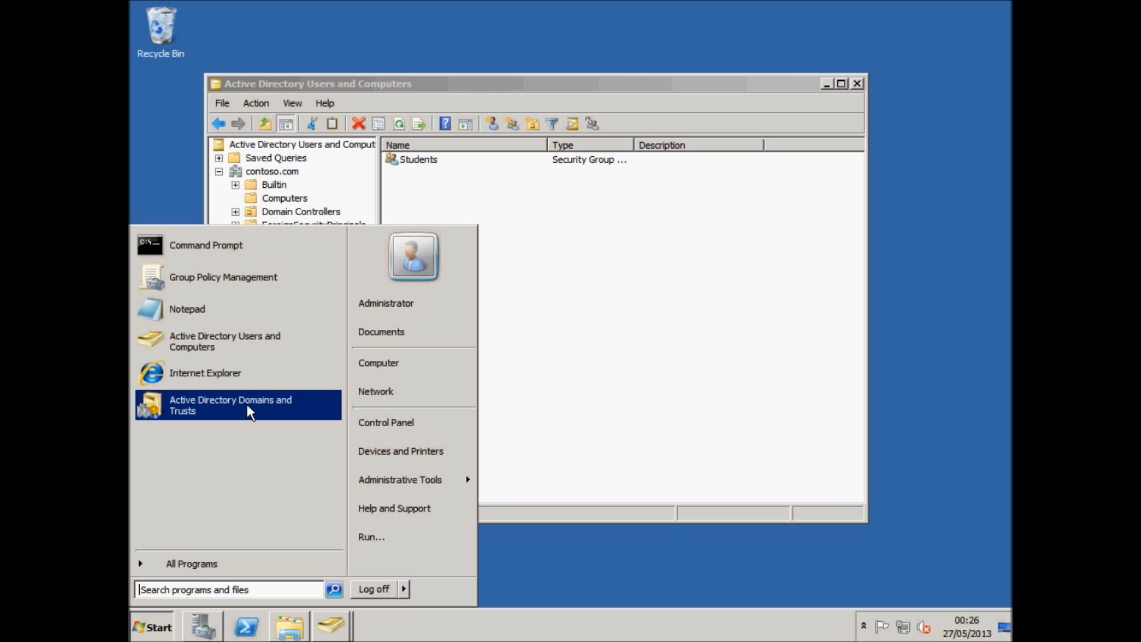
{"action": "left_click", "coordinate": [258, 291]}
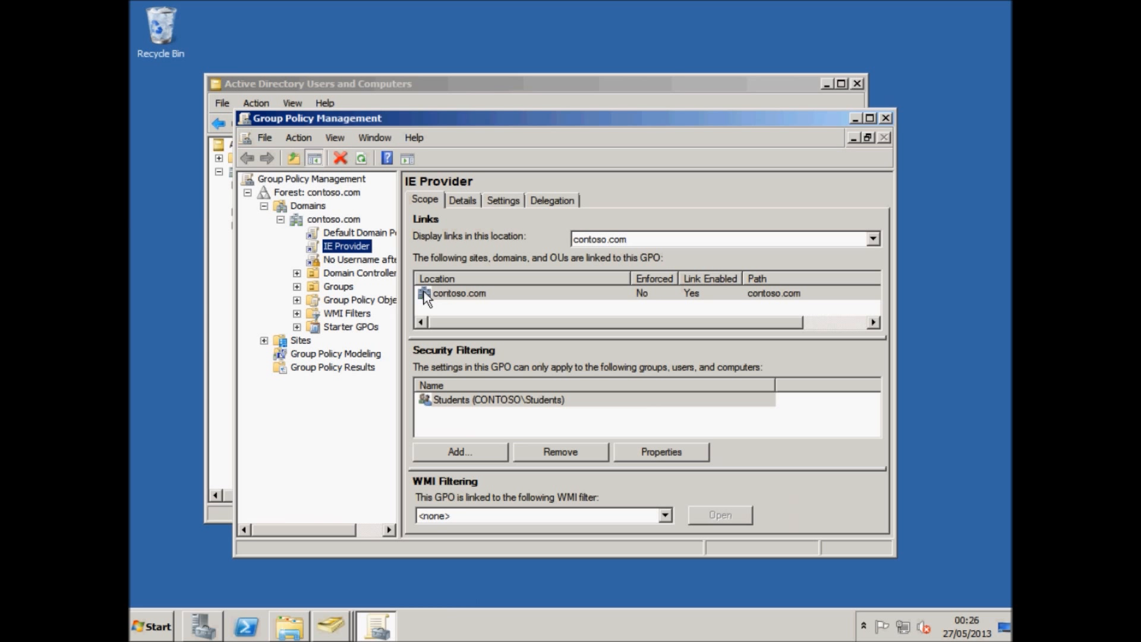
{"action": "left_click", "coordinate": [340, 287]}
{"action": "left_click", "coordinate": [345, 299]}
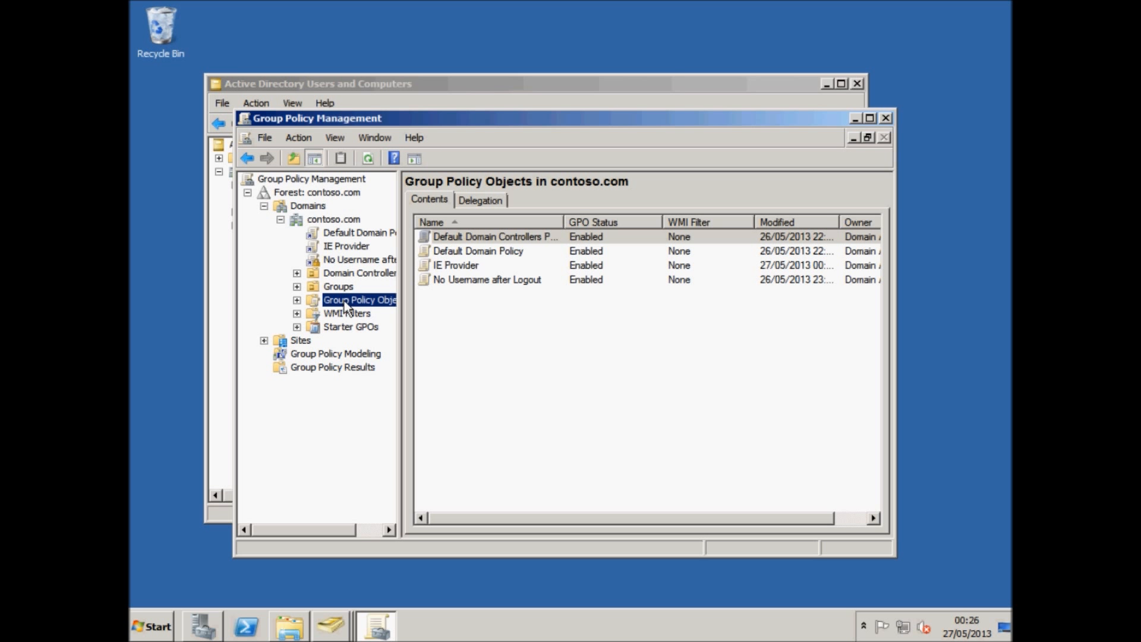
{"action": "right_click", "coordinate": [375, 301]}
{"action": "left_click", "coordinate": [393, 305]}
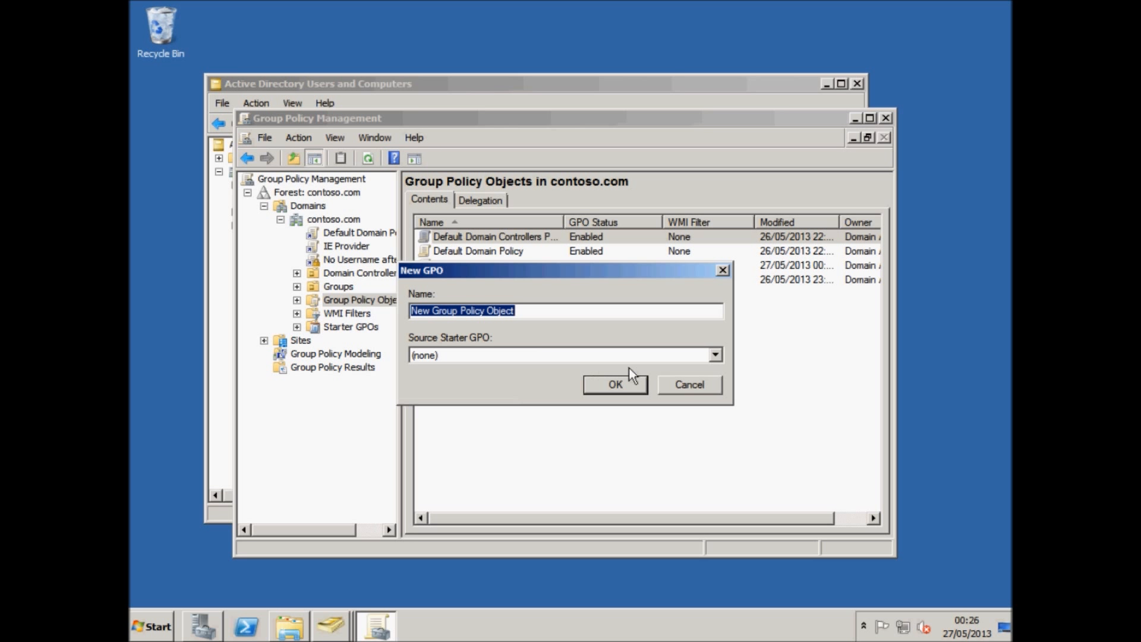
{"action": "left_click", "coordinate": [676, 386]}
Create a new Group Policy Object with the default name New Group Policy Object.
{"action": "right_click", "coordinate": [375, 303]}
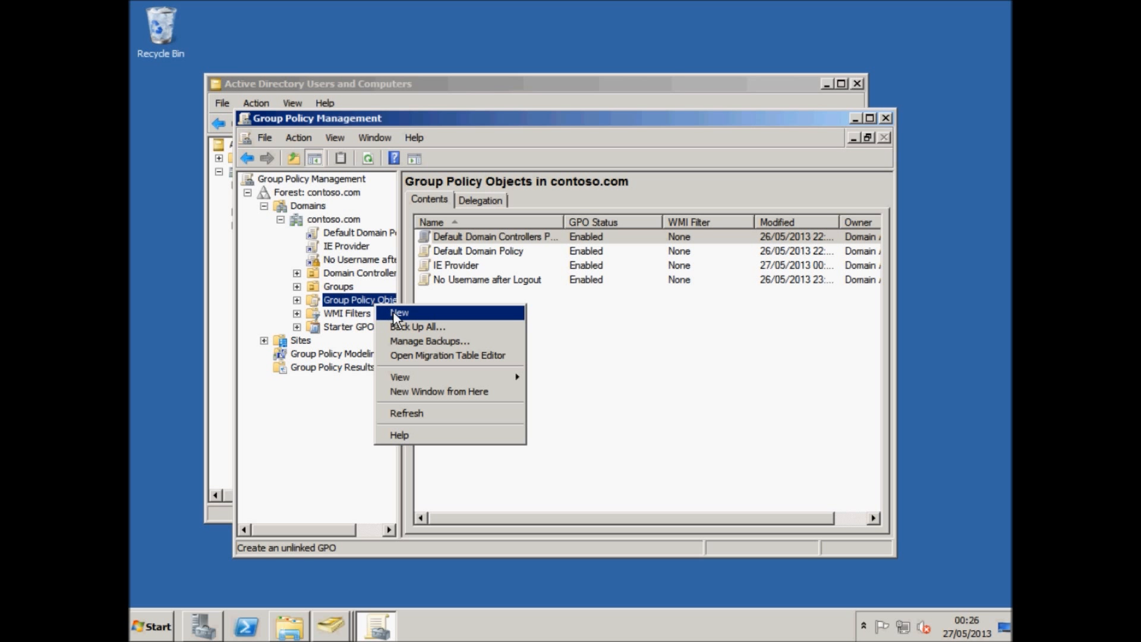
{"action": "left_click", "coordinate": [400, 312]}
{"action": "left_click", "coordinate": [616, 383]}
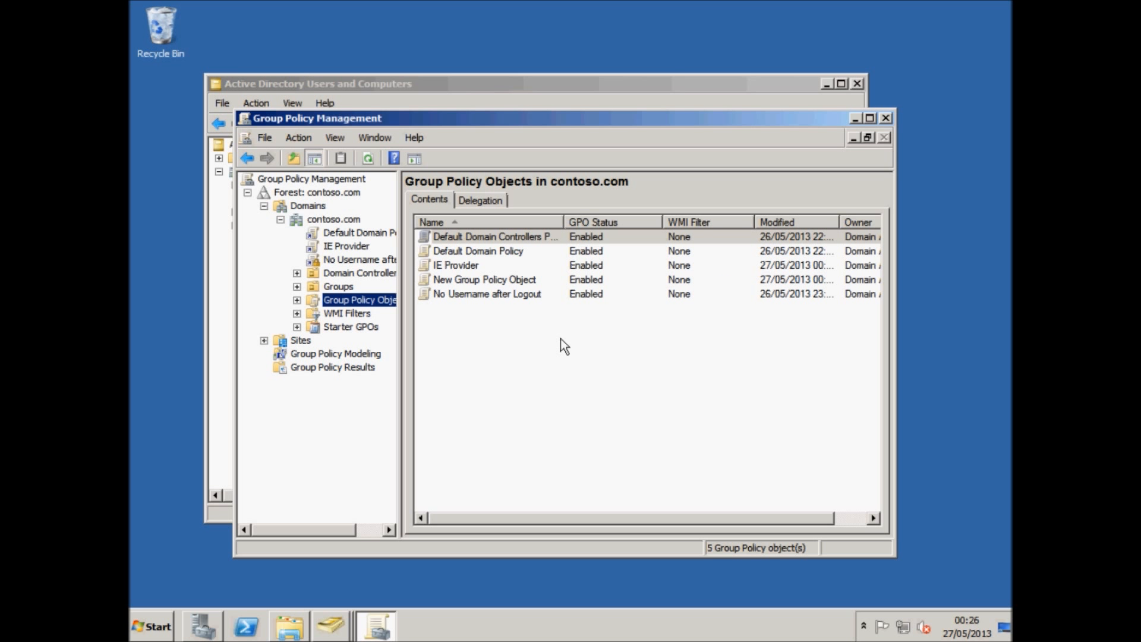
Open the No Username after Logout GPO for editing, browse User Configuration's Windows Settings, then close both policy windows.
{"action": "right_click", "coordinate": [506, 302]}
{"action": "left_click", "coordinate": [522, 307]}
{"action": "left_click", "coordinate": [277, 189]}
{"action": "left_click", "coordinate": [277, 176]}
{"action": "left_click", "coordinate": [276, 217]}
{"action": "left_click", "coordinate": [269, 203]}
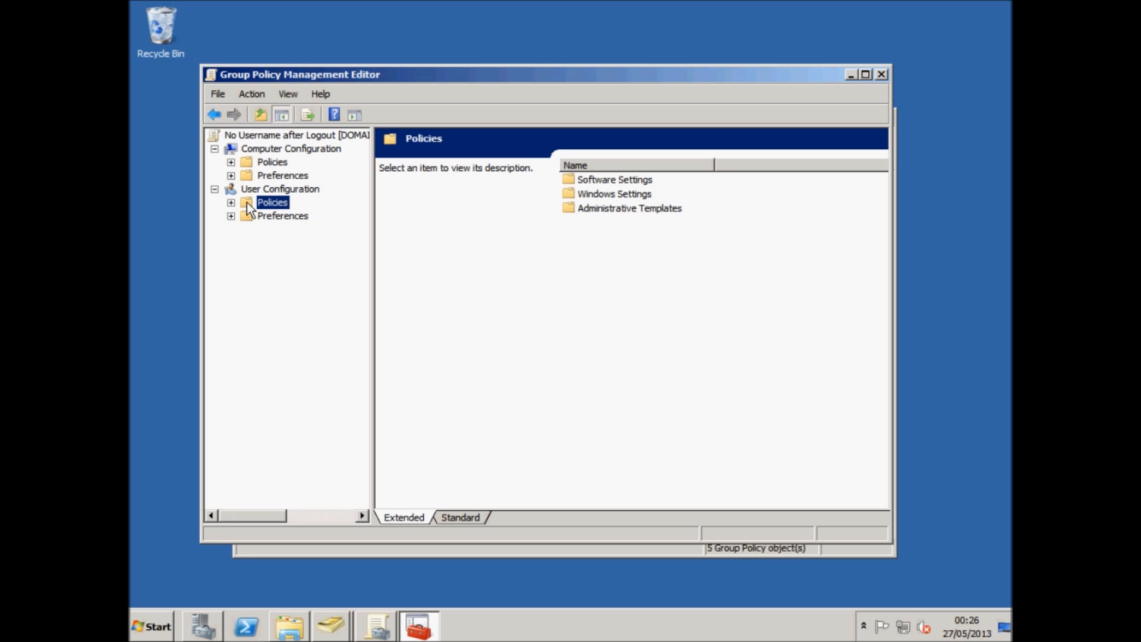
{"action": "left_click", "coordinate": [231, 202]}
{"action": "left_click", "coordinate": [248, 230]}
{"action": "left_click", "coordinate": [313, 257]}
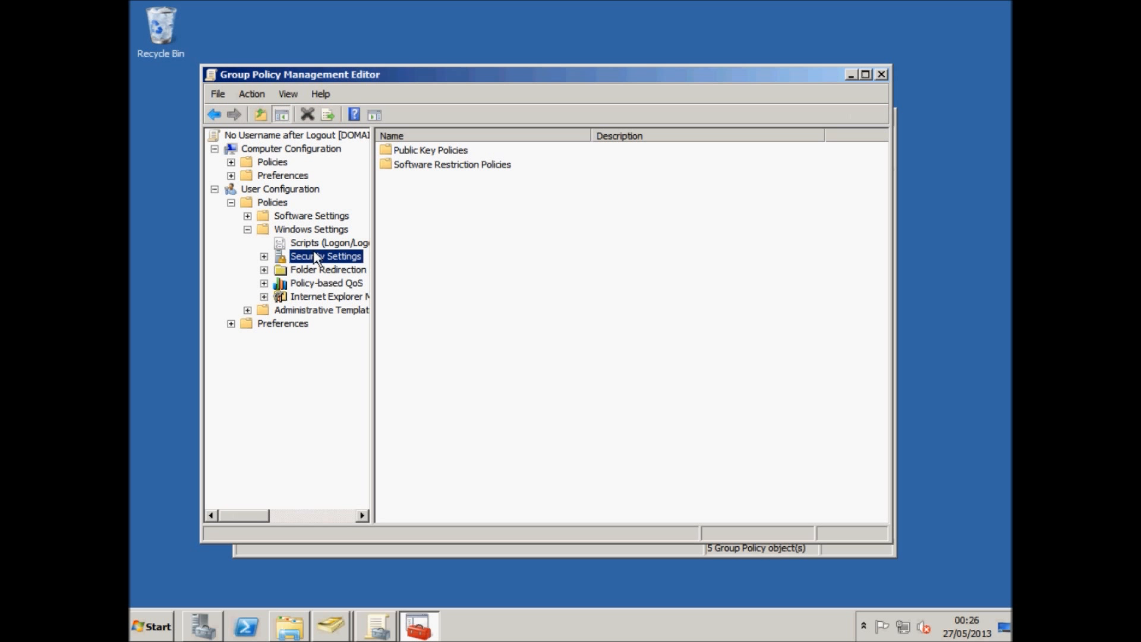
{"action": "left_click", "coordinate": [318, 243]}
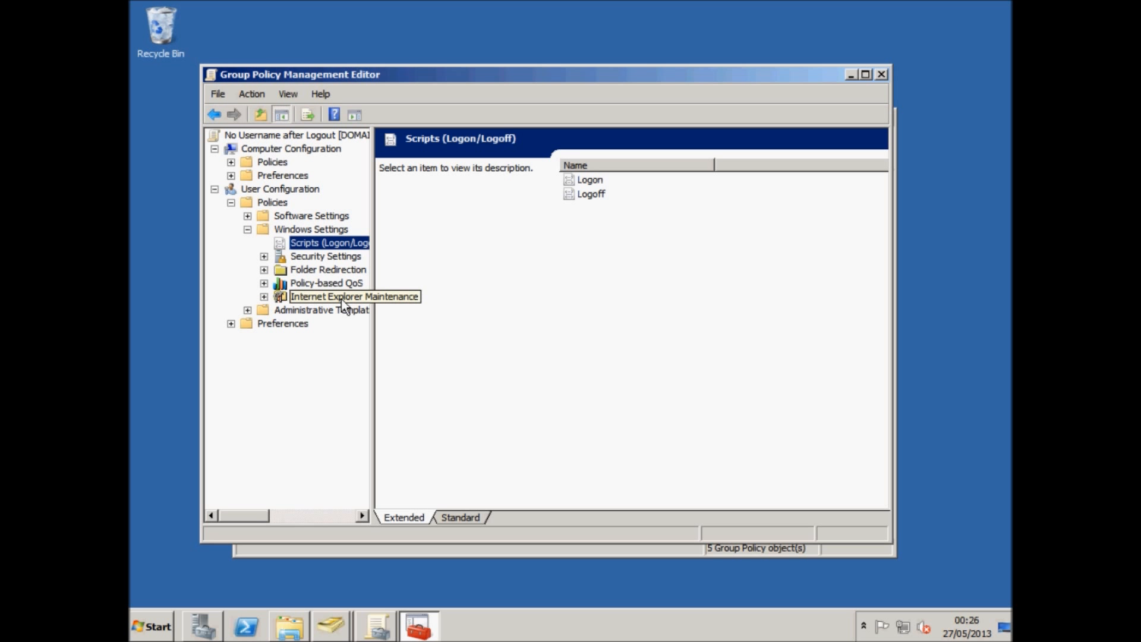
{"action": "left_click", "coordinate": [882, 74]}
{"action": "left_click", "coordinate": [886, 119]}
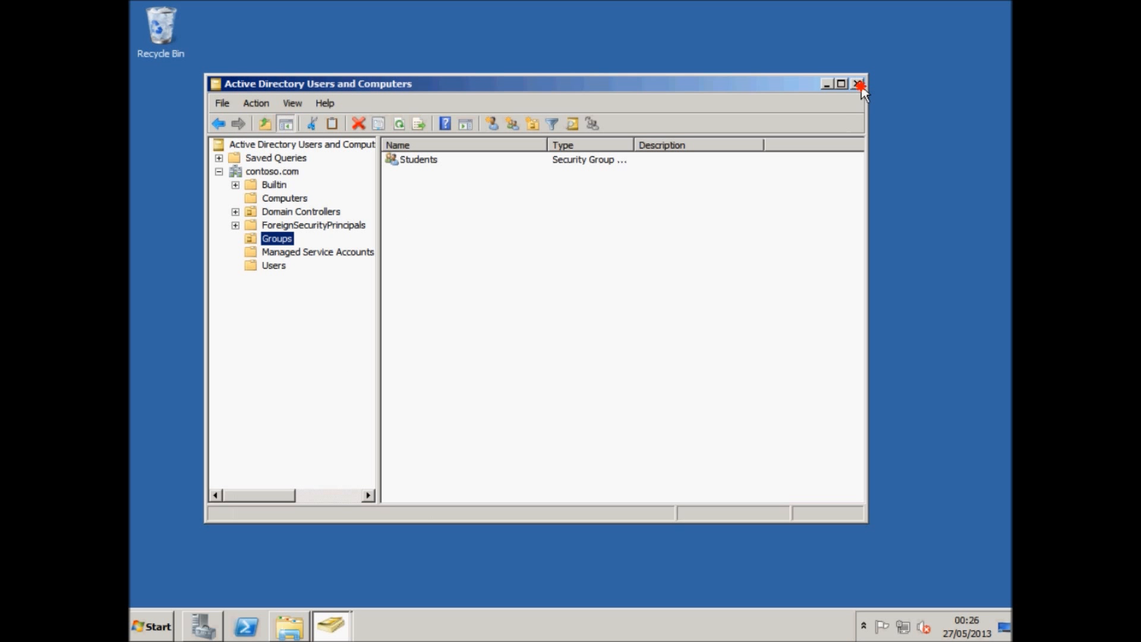
Close Active Directory Users and Computers and open the properties of the C:\Roaming-Users\student1 folder.
{"action": "left_click", "coordinate": [859, 85]}
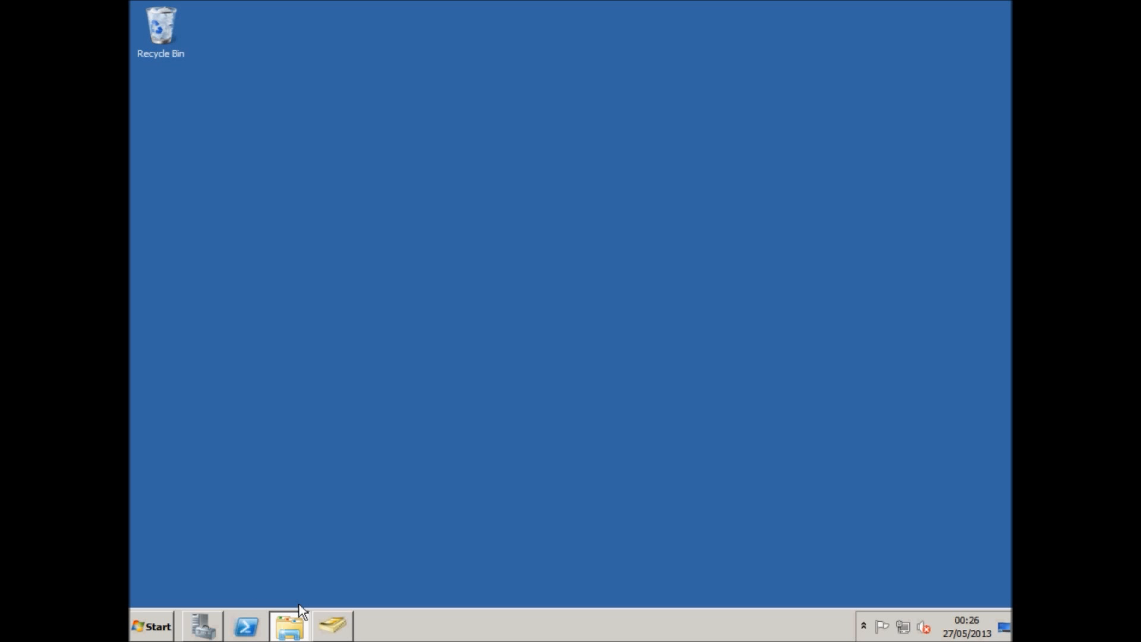
{"action": "left_click", "coordinate": [138, 625]}
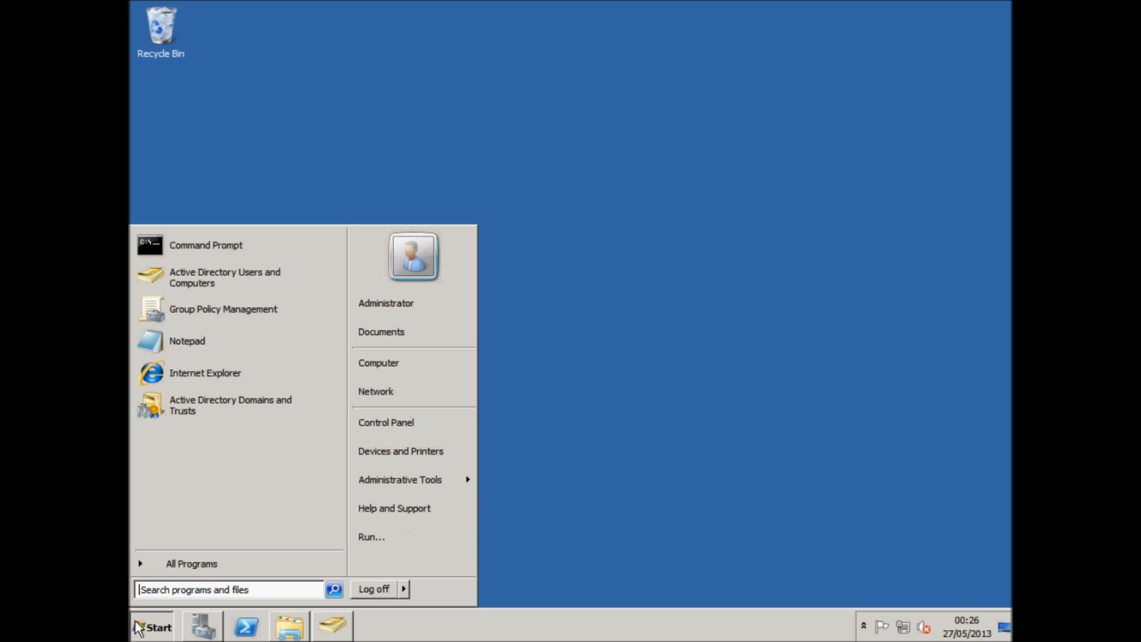
{"action": "left_click", "coordinate": [395, 367]}
{"action": "double_click", "coordinate": [472, 209]}
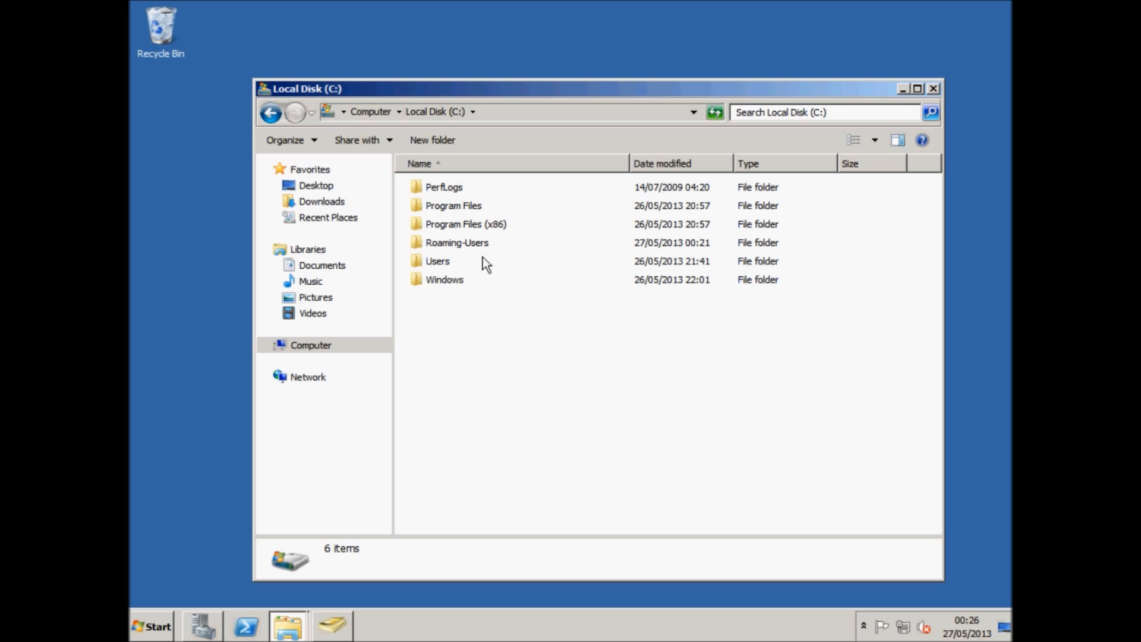
{"action": "double_click", "coordinate": [482, 243]}
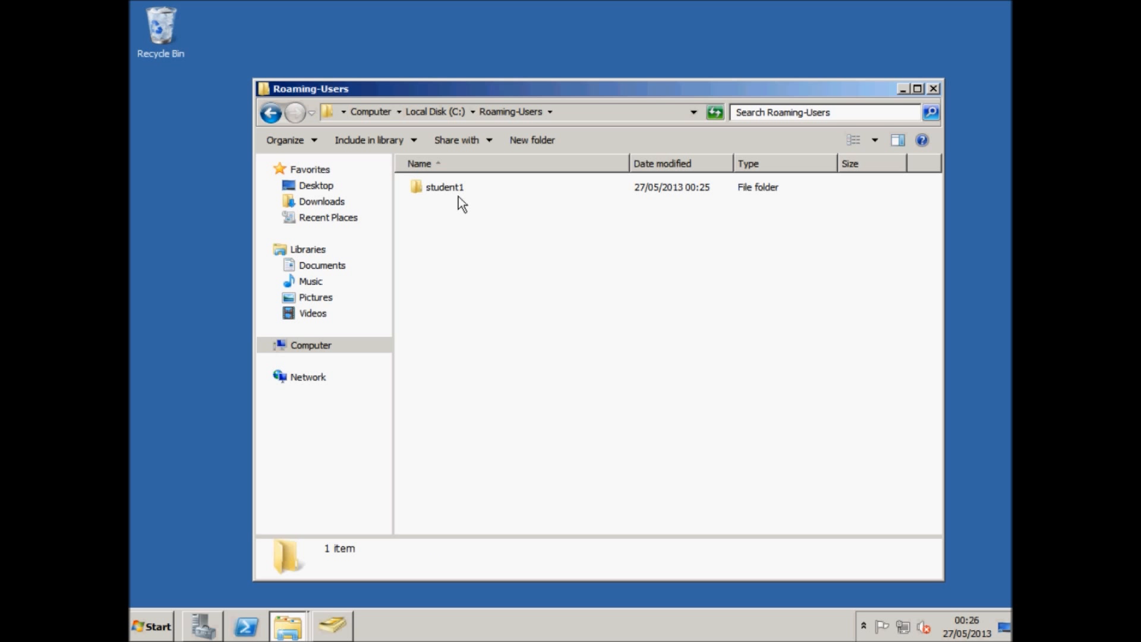
{"action": "right_click", "coordinate": [458, 196]}
{"action": "left_click", "coordinate": [497, 399]}
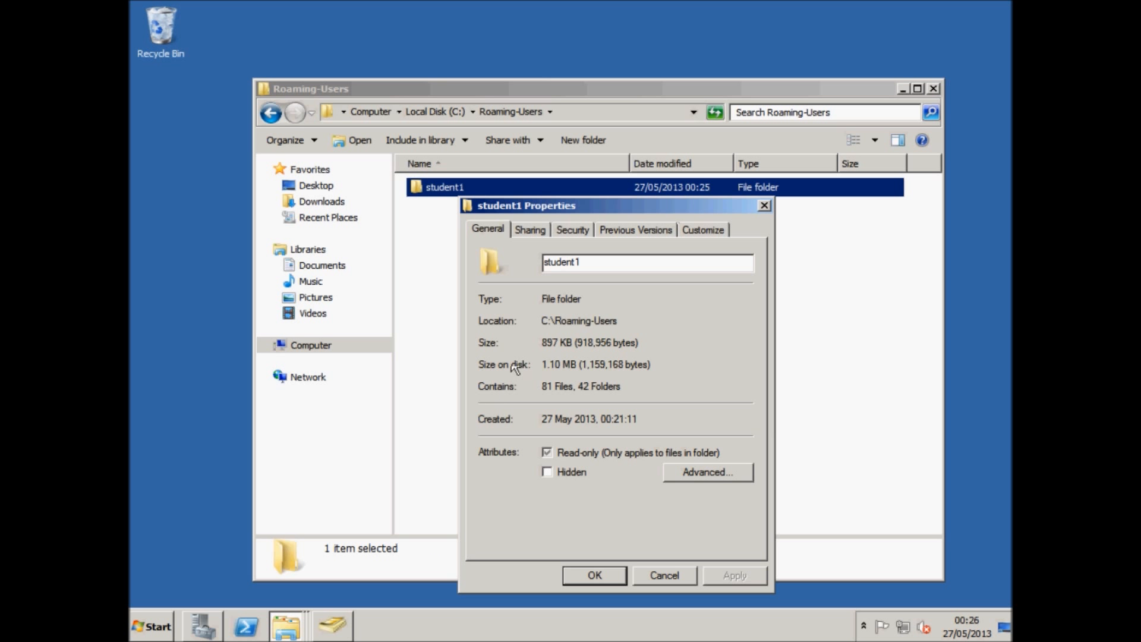
Open the share permissions of the student1 folder's student12 share through its advanced sharing settings.
{"action": "left_click", "coordinate": [529, 230]}
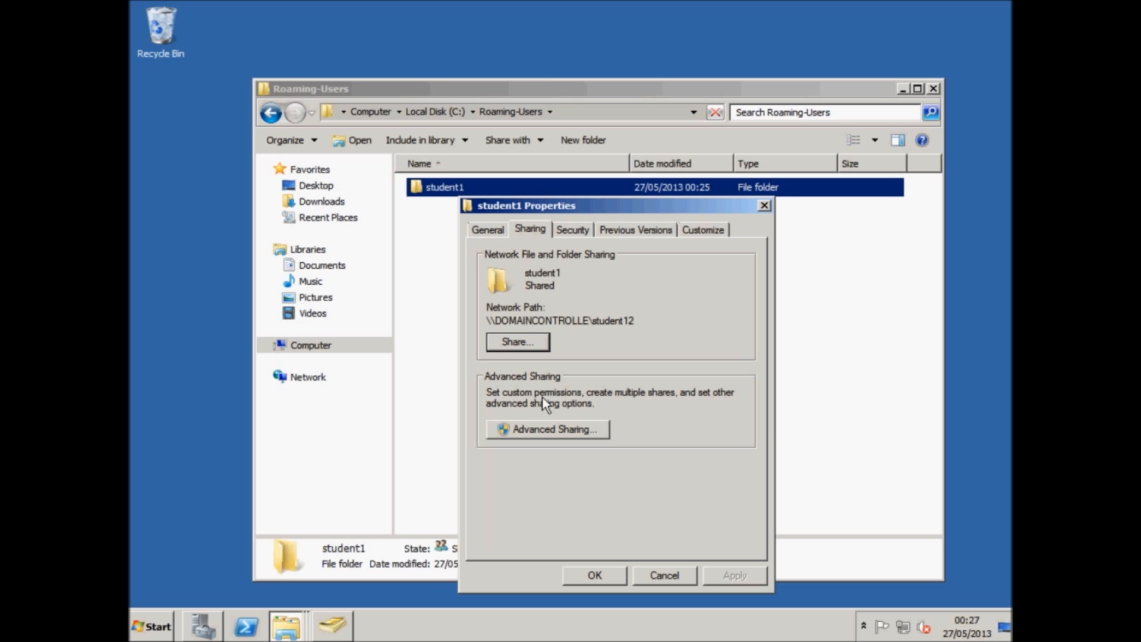
{"action": "left_click", "coordinate": [548, 425]}
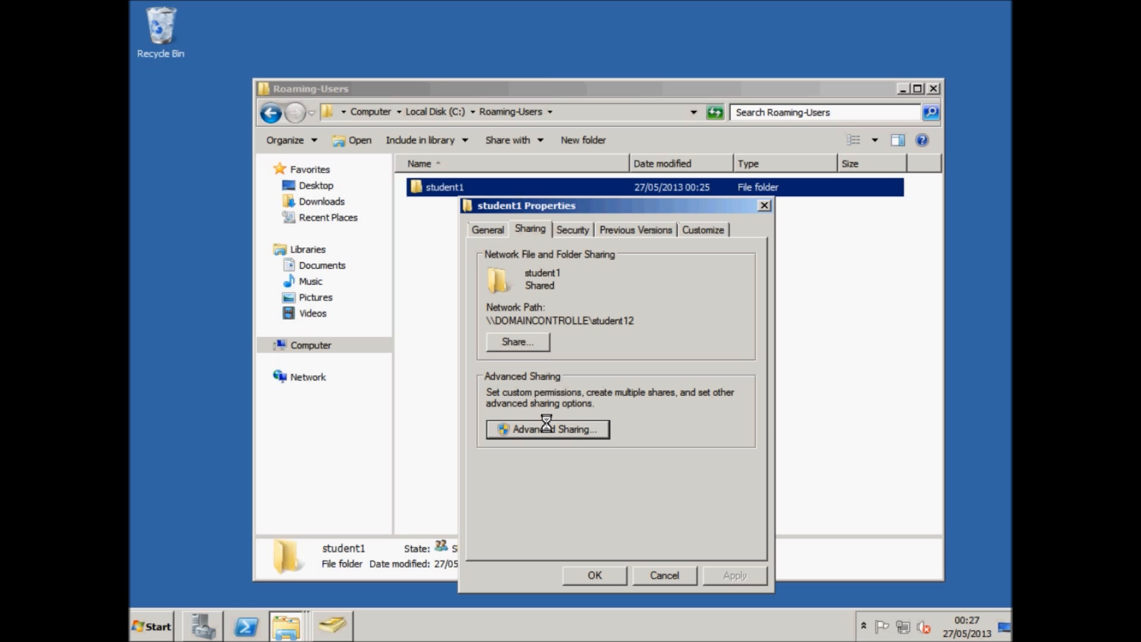
{"action": "left_click", "coordinate": [527, 451]}
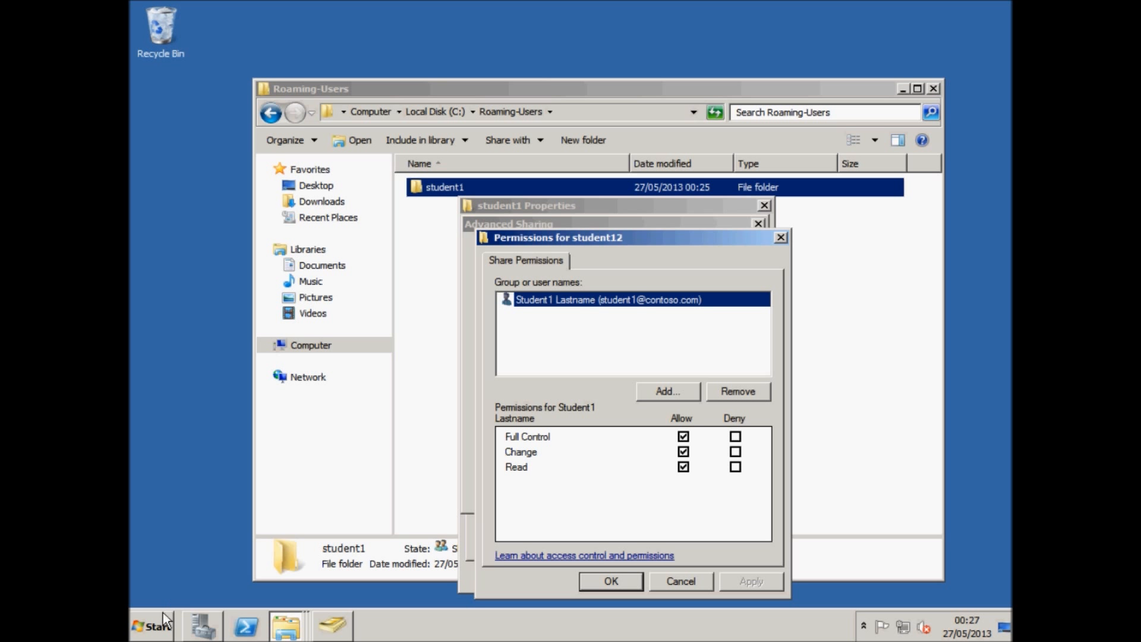
{"action": "left_click", "coordinate": [154, 626]}
{"action": "left_click", "coordinate": [364, 535]}
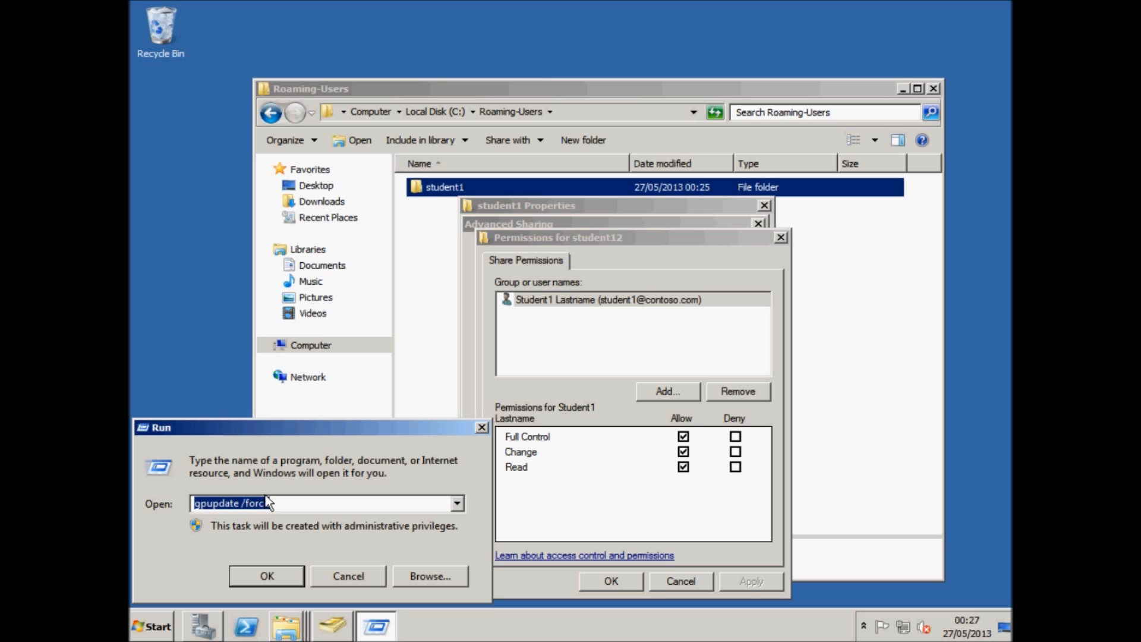
{"action": "type", "text": "\\\\"}
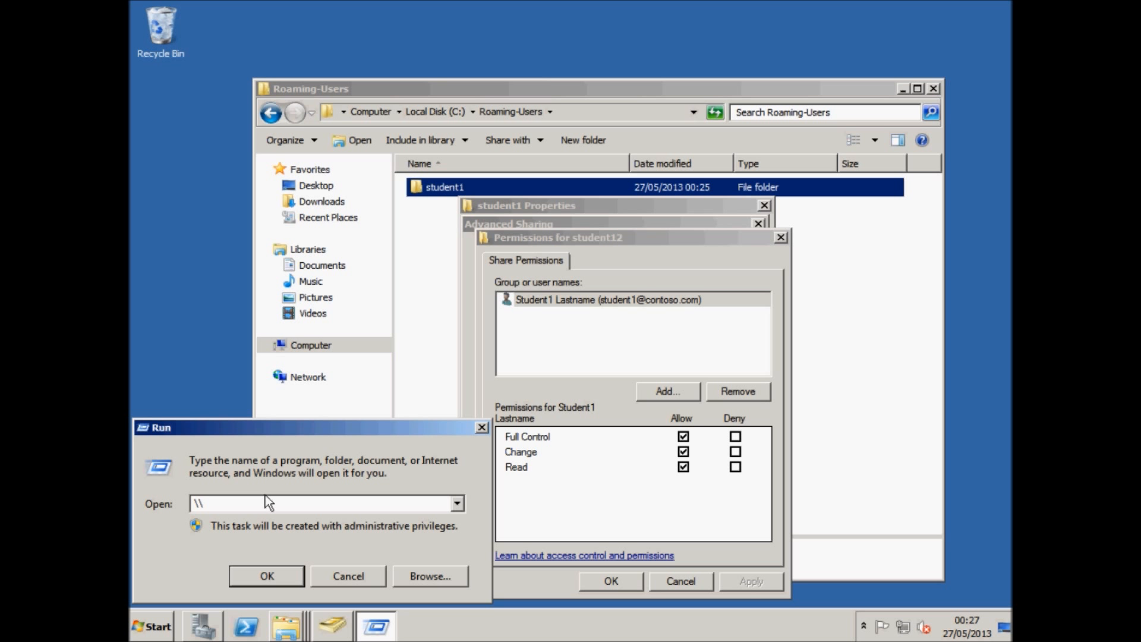
{"action": "type", "text": "fe"}
{"action": "key", "text": "BackSpace"}
{"action": "key", "text": "BackSpace"}
{"action": "left_click", "coordinate": [348, 575]}
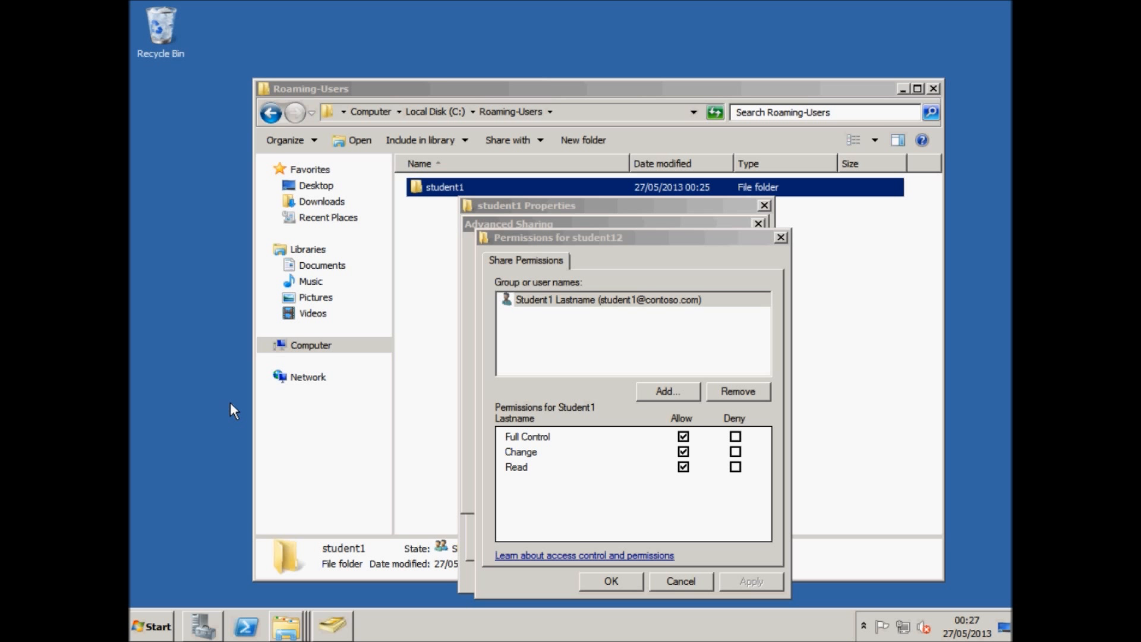